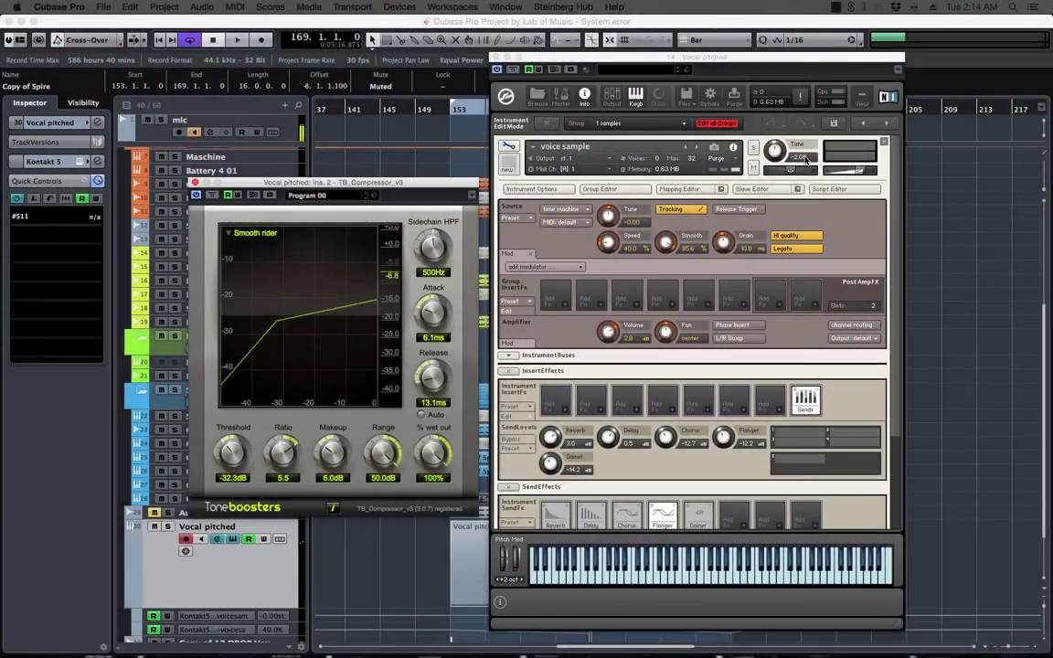
# Step: Close the compressor plugin window, leaving the Kontakt window in view
pyautogui.click(804, 157)
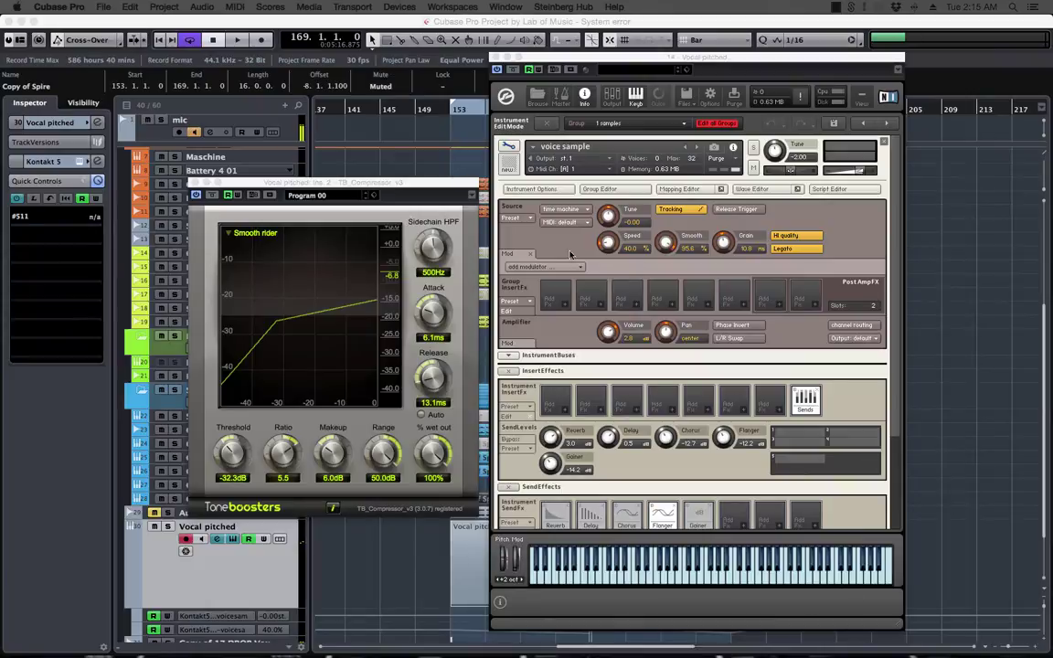
pyautogui.moveTo(657, 56); pyautogui.dragTo(696, 59)
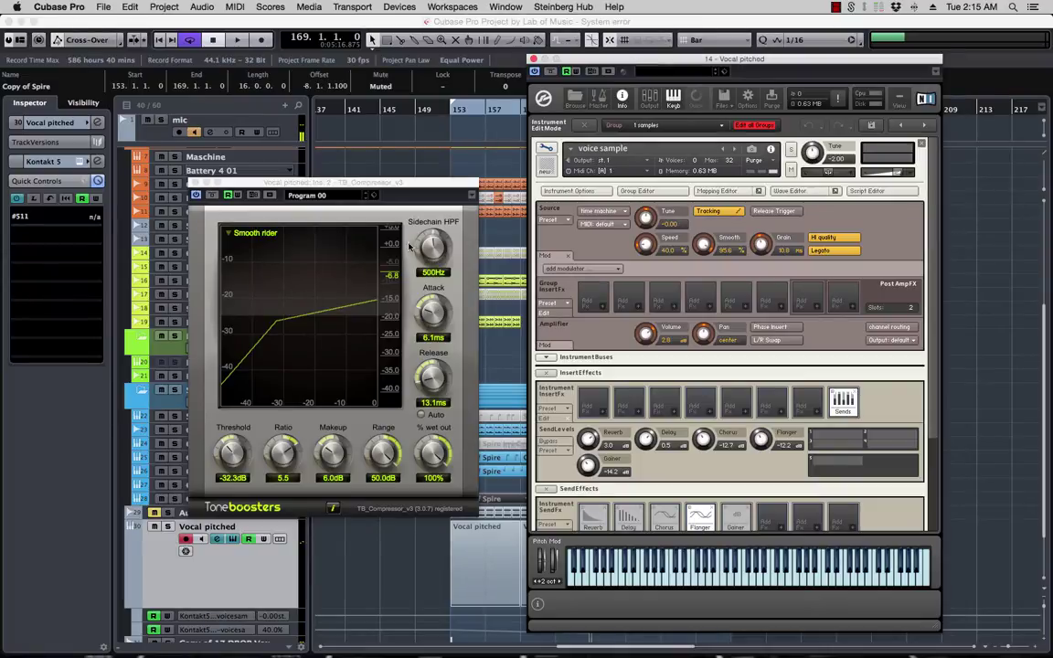
pyautogui.moveTo(325, 185); pyautogui.dragTo(336, 188)
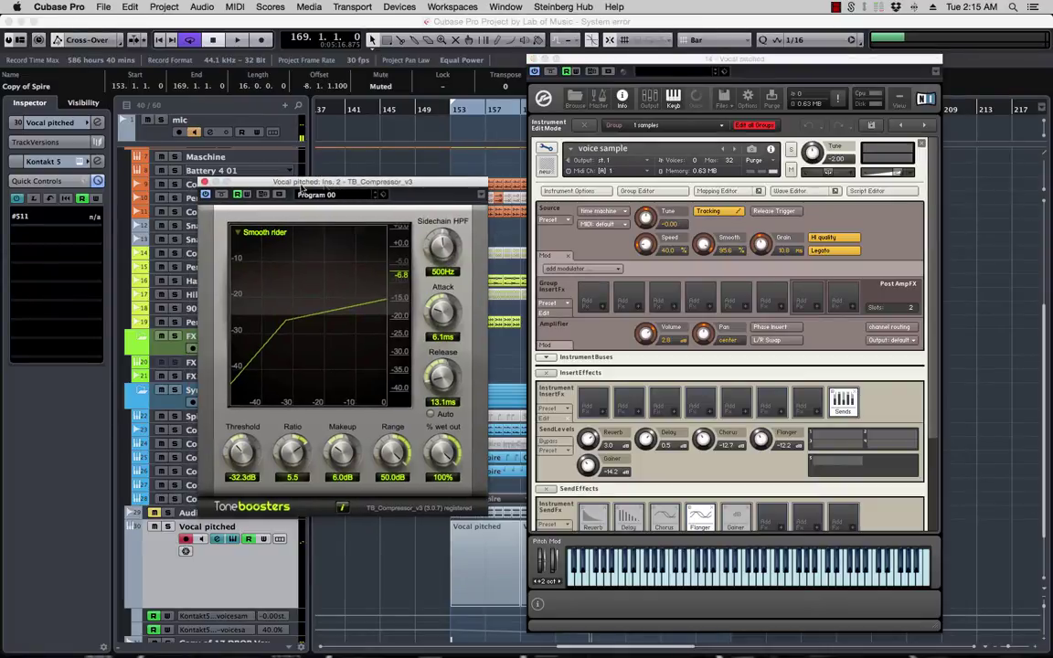
pyautogui.click(205, 183)
pyautogui.moveTo(667, 59); pyautogui.dragTo(656, 65)
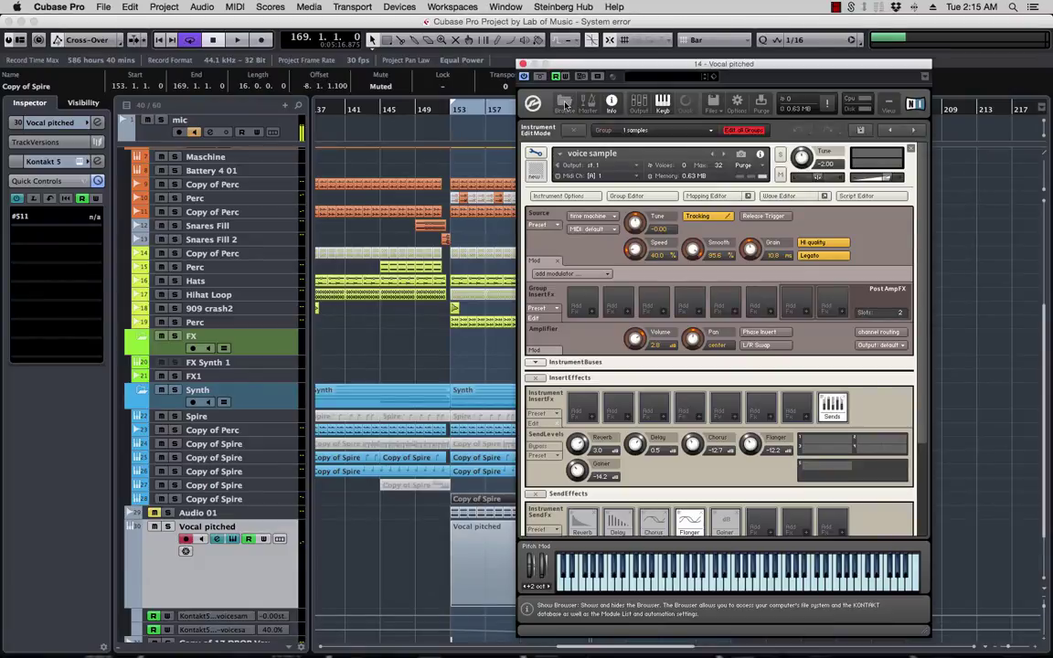
# Step: Load Bass Drum.nki from the Kontakt Factory Library Instruments into the Multi Rack
pyautogui.click(565, 104)
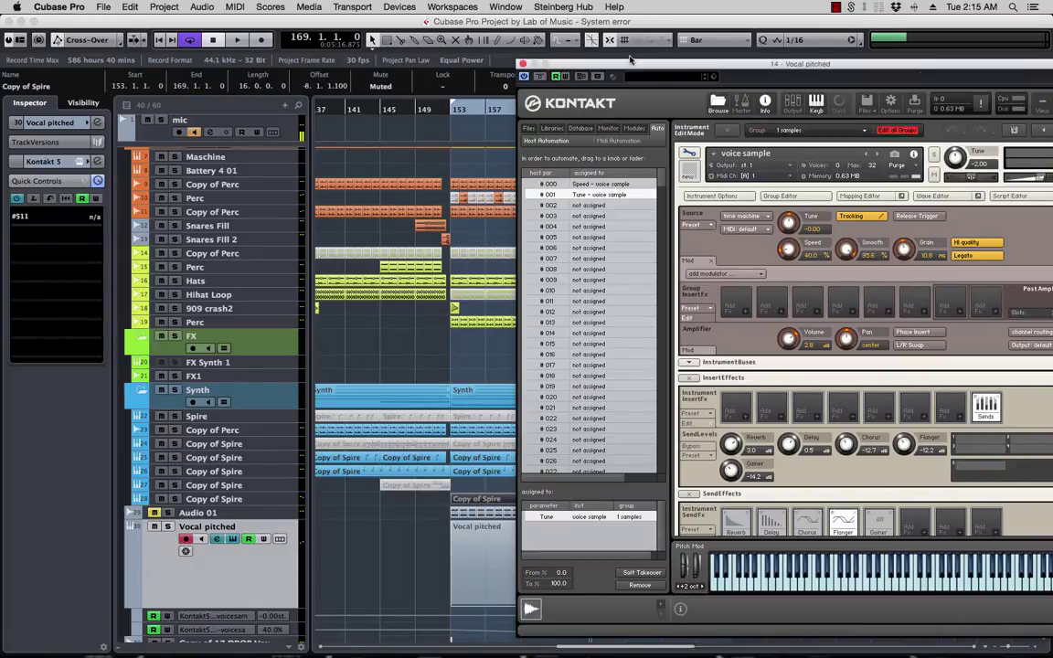
pyautogui.click(566, 128)
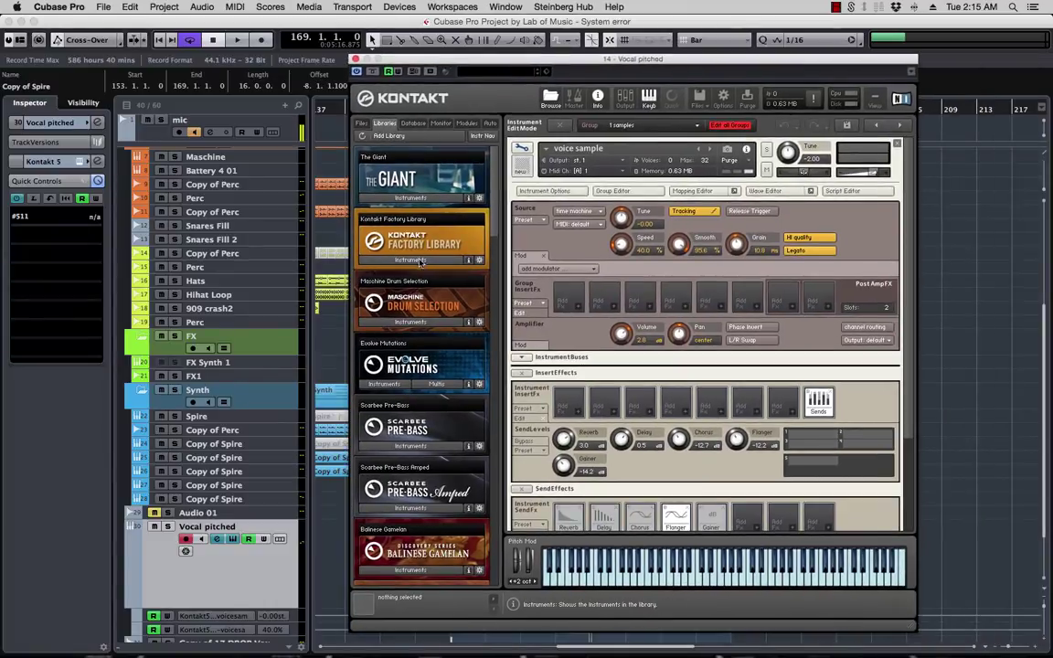
pyautogui.click(410, 260)
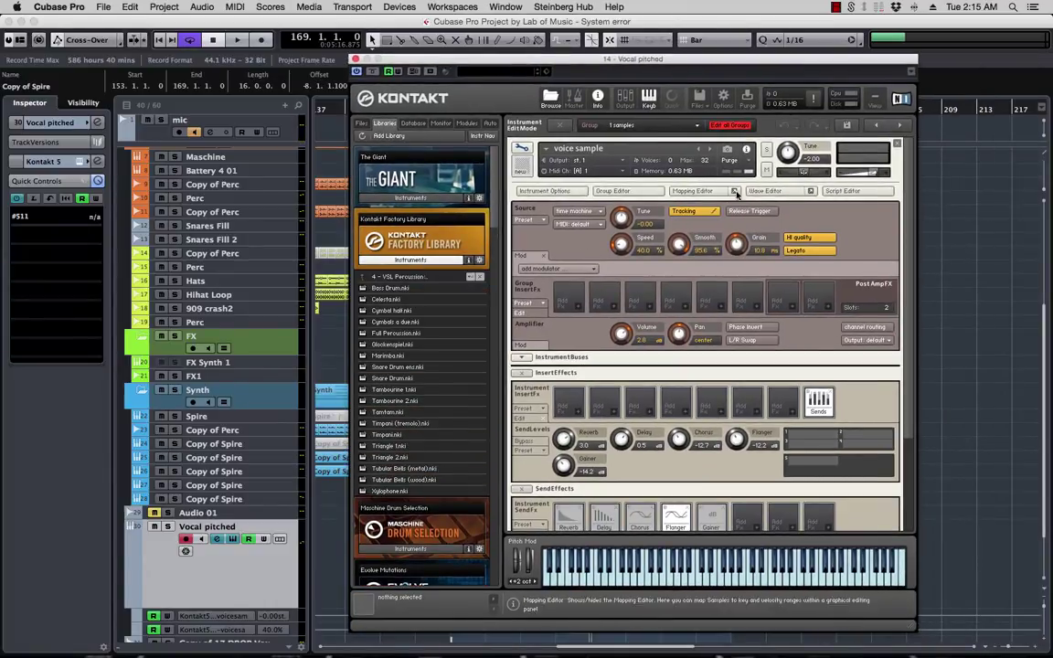
pyautogui.click(523, 149)
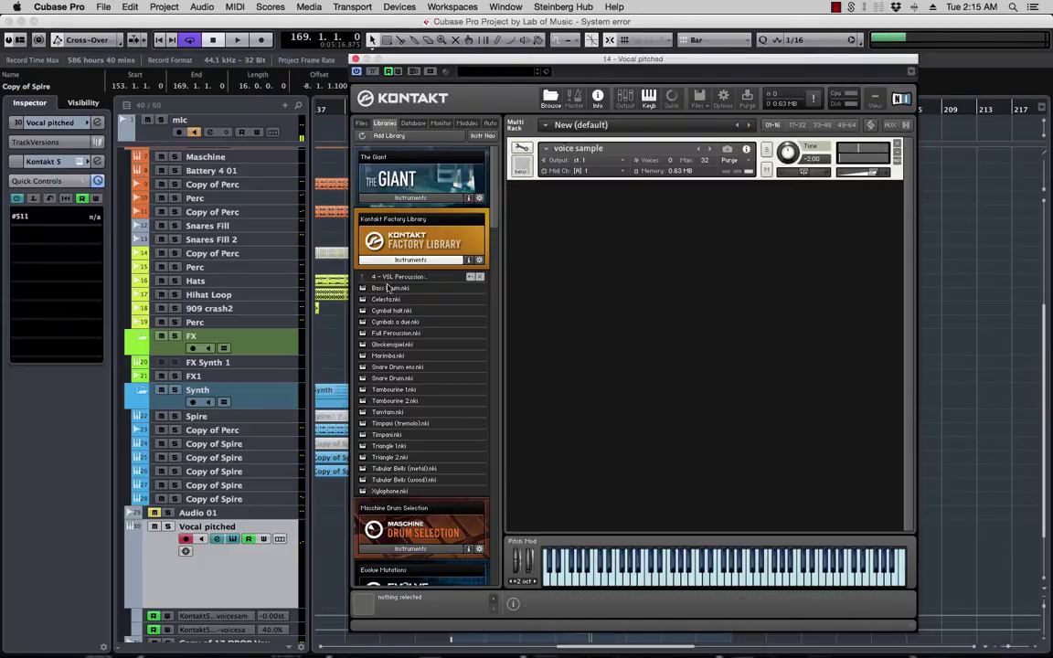
pyautogui.moveTo(390, 287); pyautogui.dragTo(649, 256)
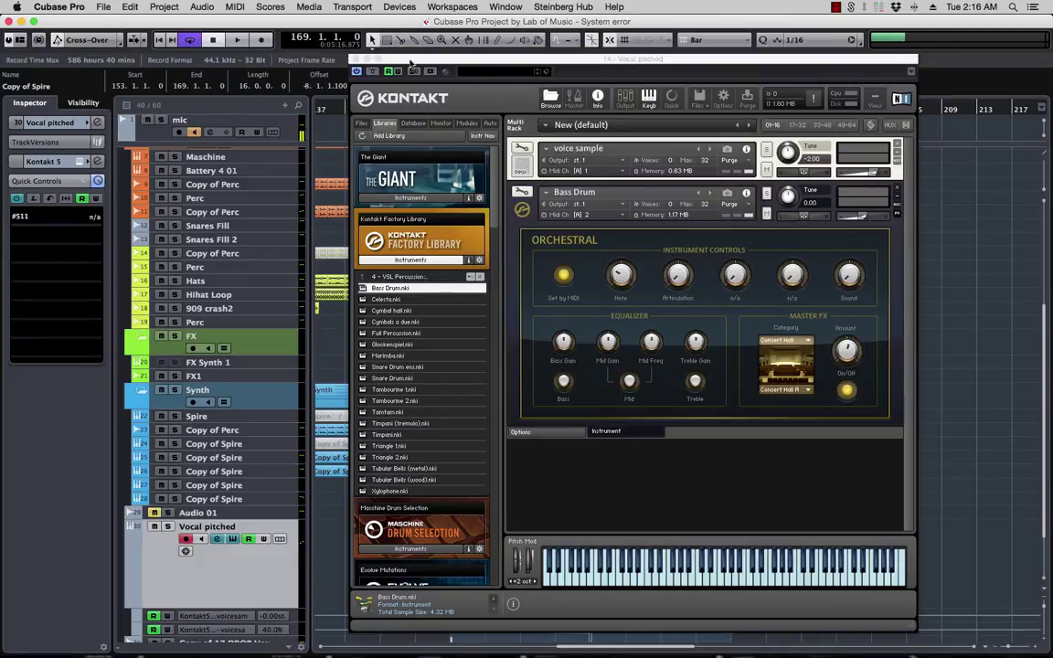
pyautogui.moveTo(411, 62); pyautogui.dragTo(448, 60)
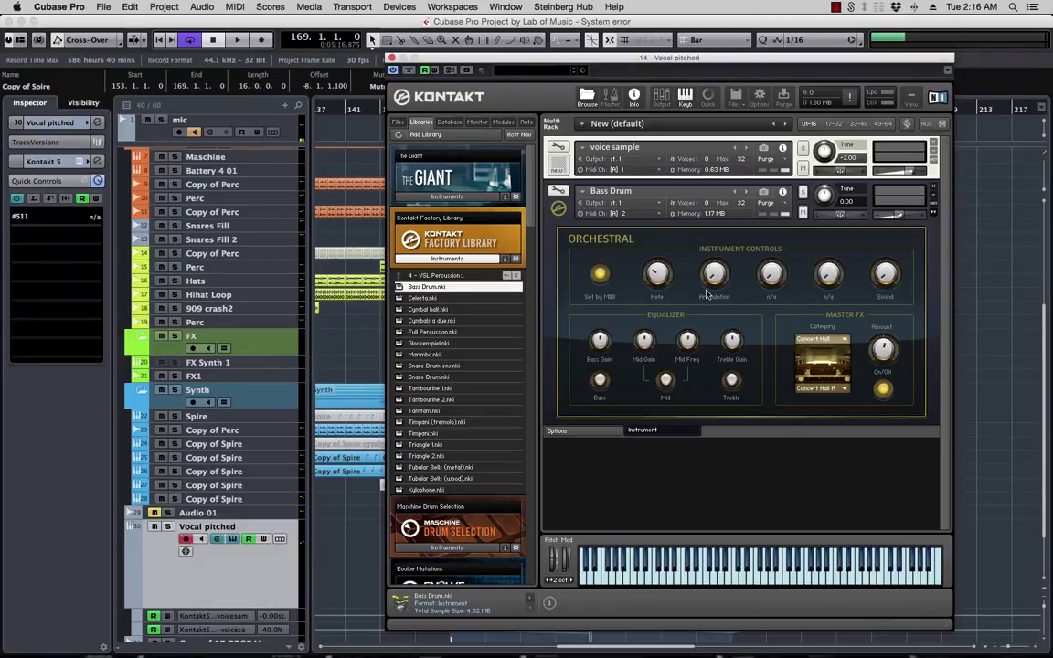
pyautogui.click(656, 273)
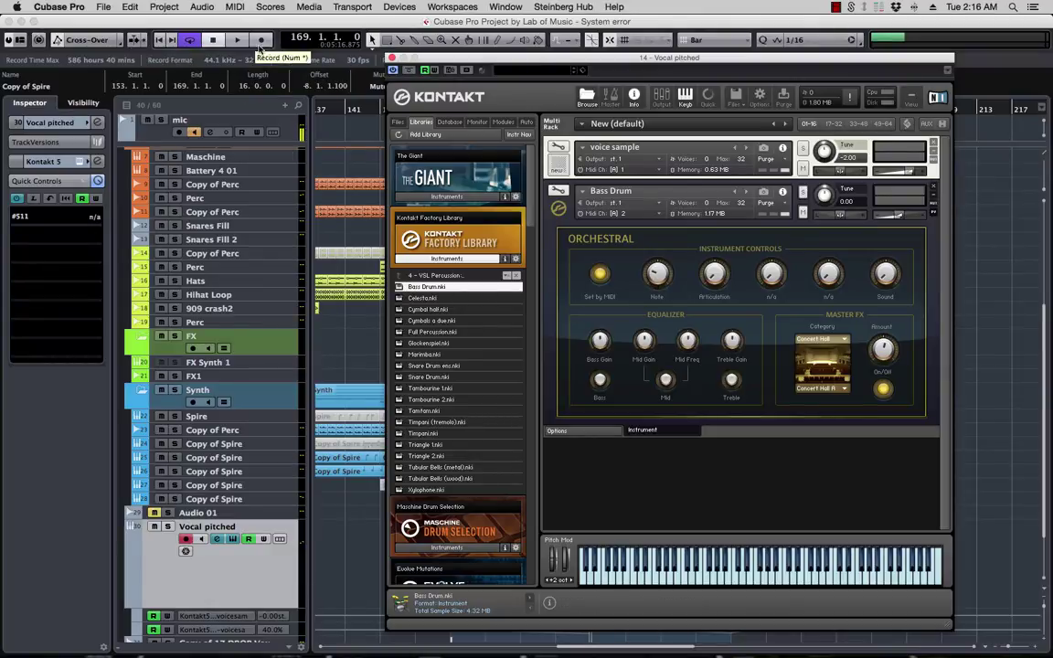
# Step: Turn on Reveal Parameter on Write in the Automation Panel settings, keeping Cross-Over mode
pyautogui.click(121, 42)
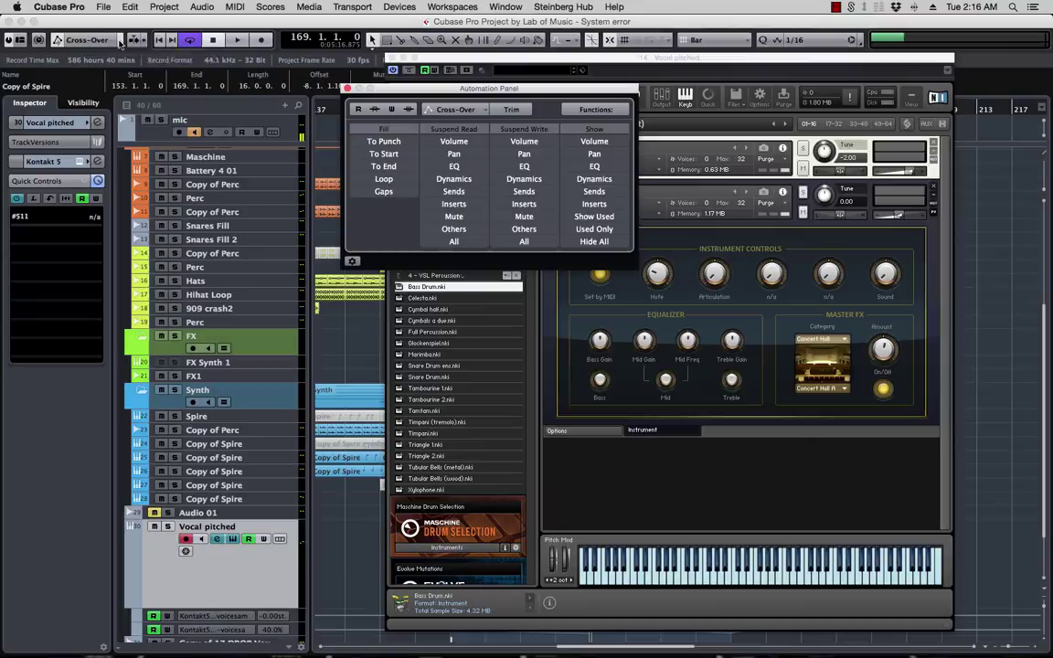
pyautogui.moveTo(474, 92); pyautogui.dragTo(392, 84)
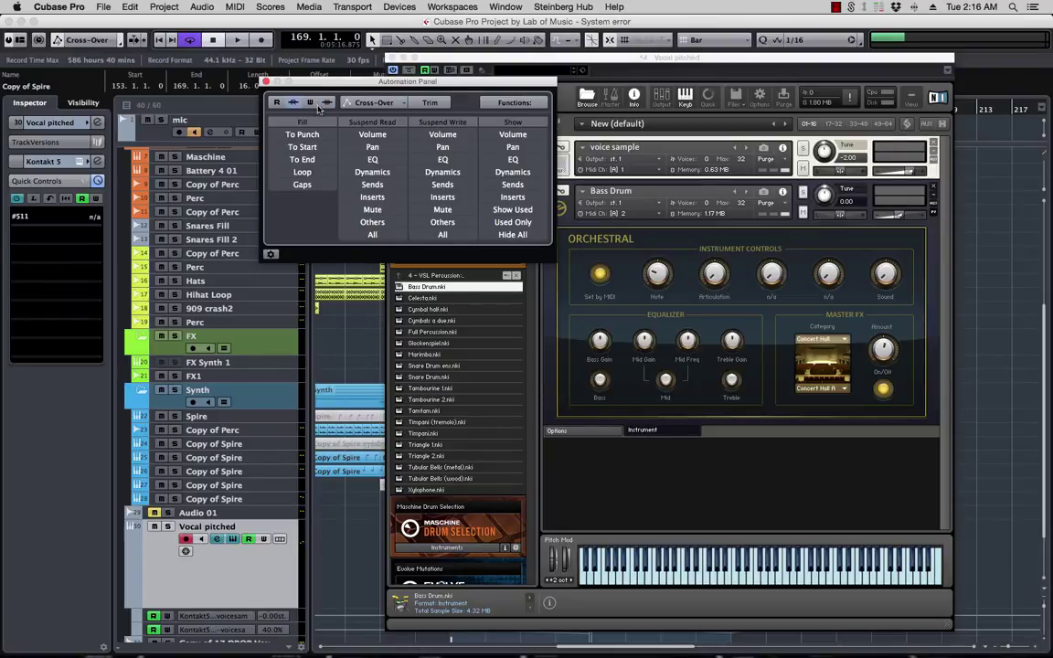
pyautogui.click(404, 106)
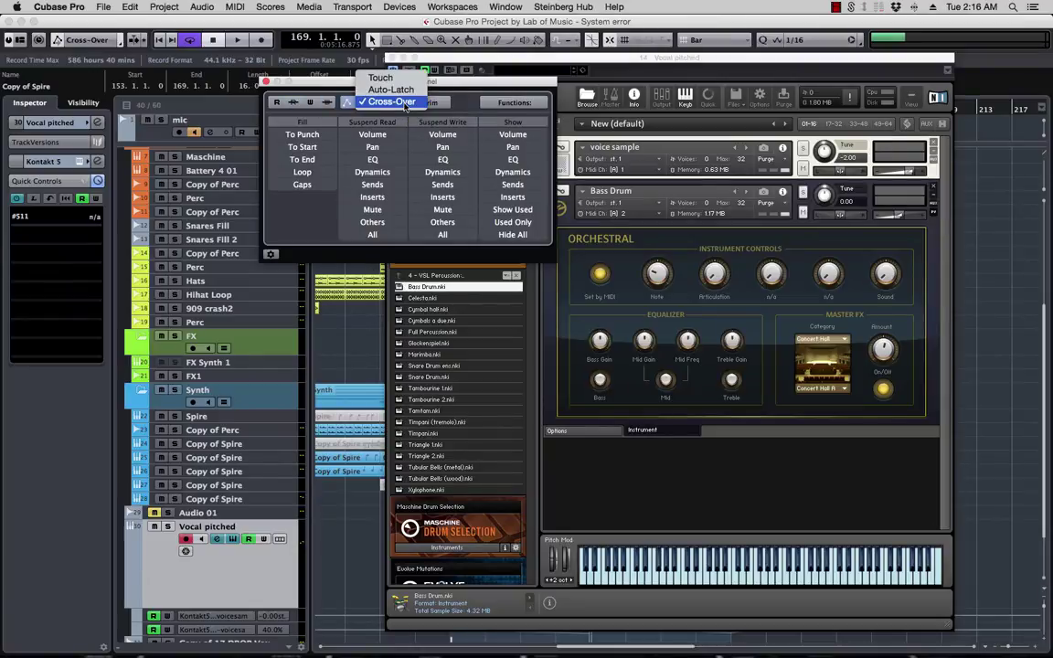
pyautogui.click(405, 102)
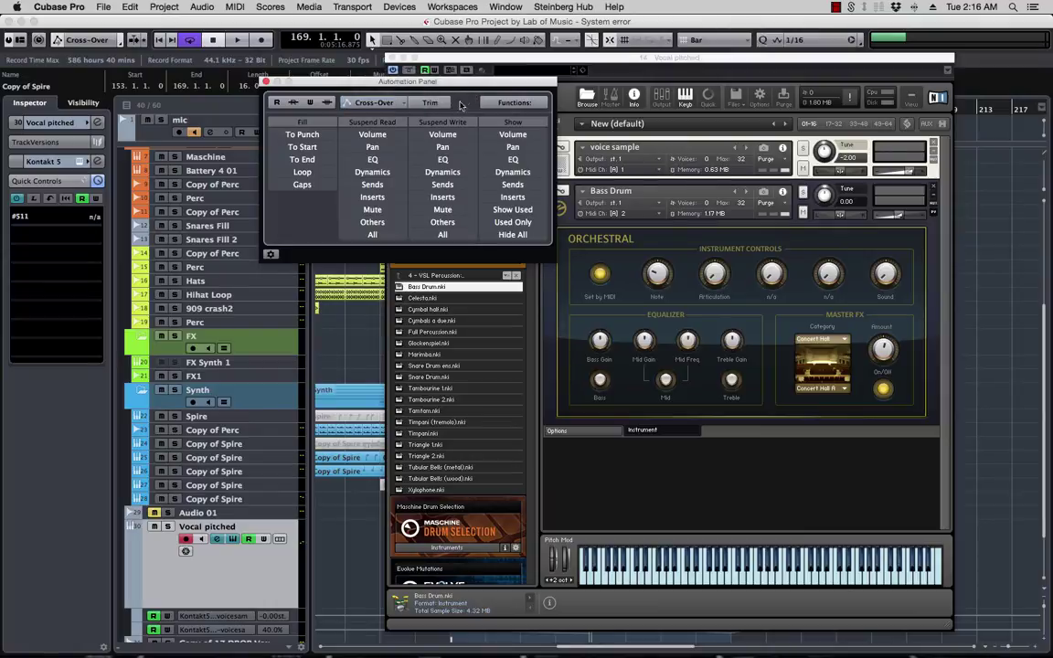
pyautogui.click(270, 254)
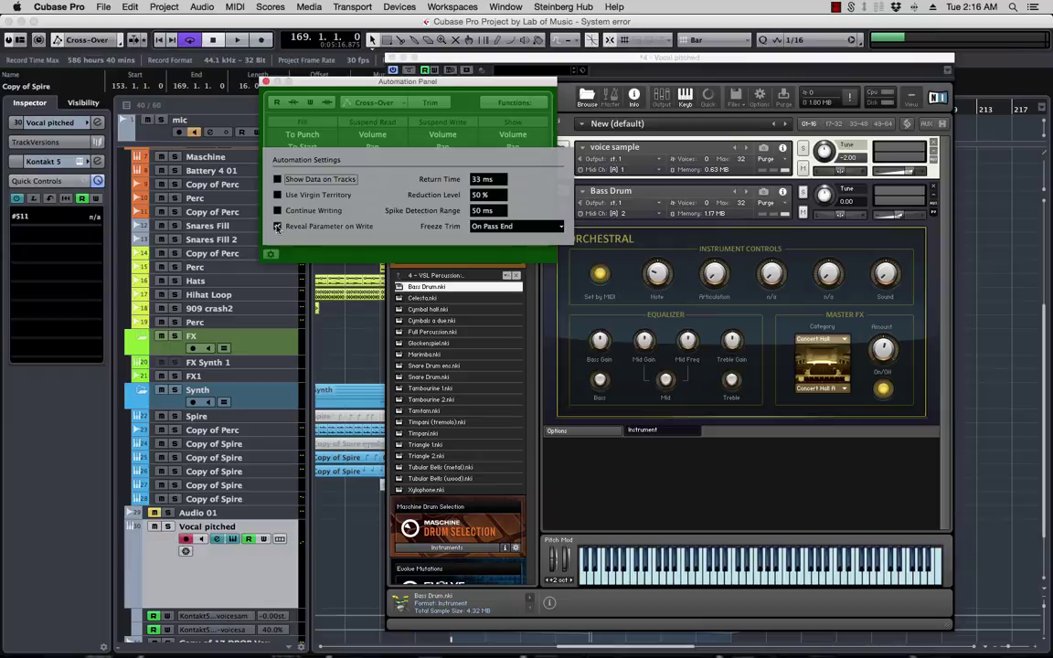
pyautogui.click(277, 226)
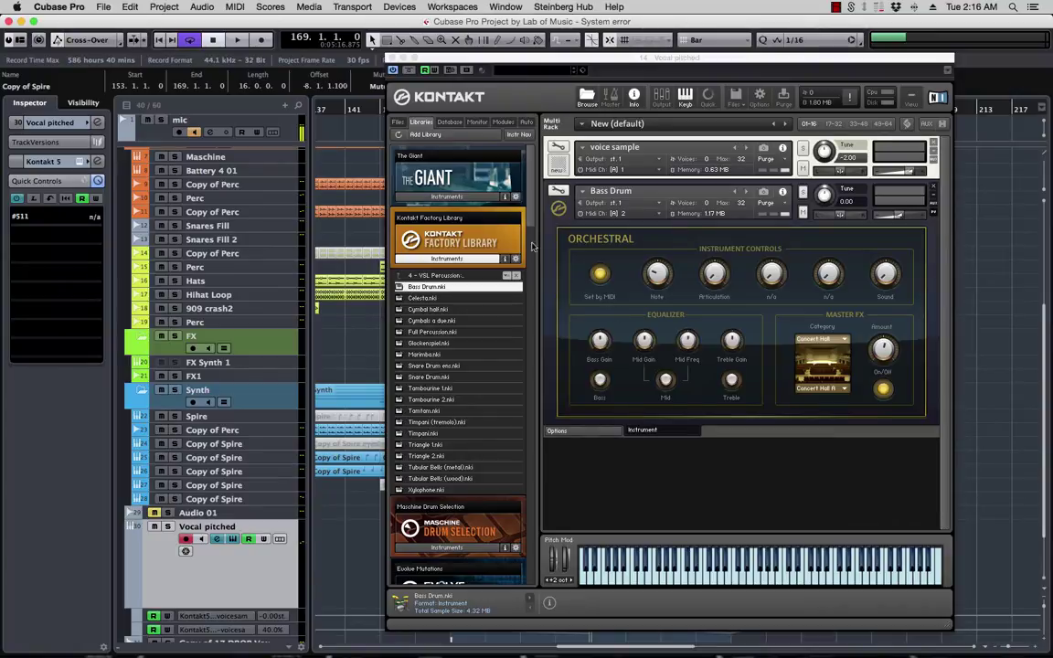
# Step: Record the Bass Drum Note knob movement during playback and select the new Ab0 lane
pyautogui.moveTo(431, 57); pyautogui.dragTo(170, 43)
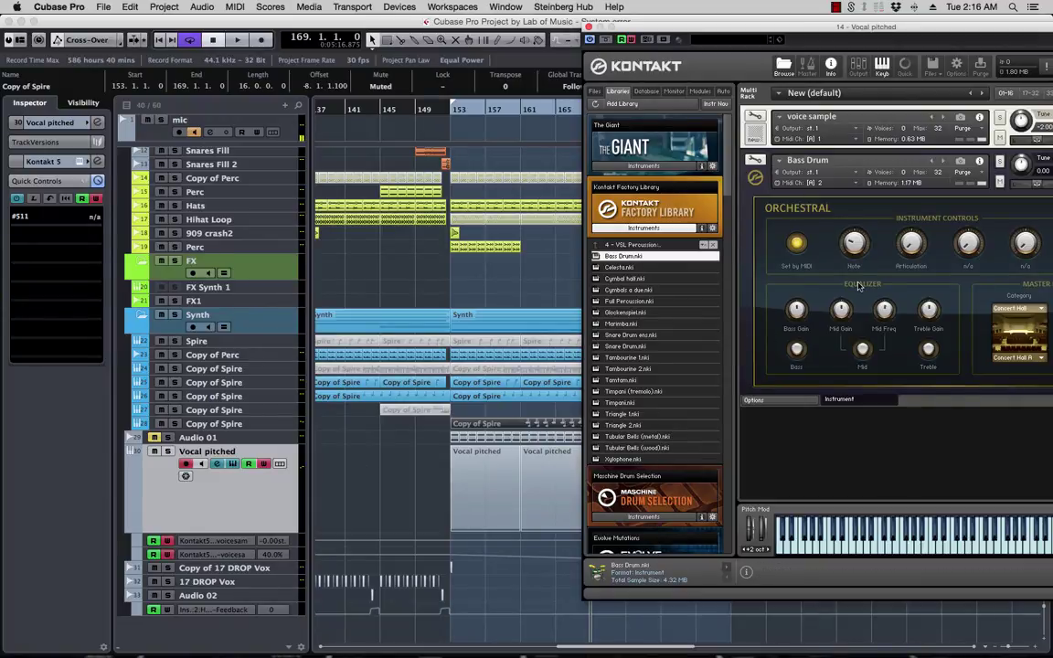
pyautogui.press('space')
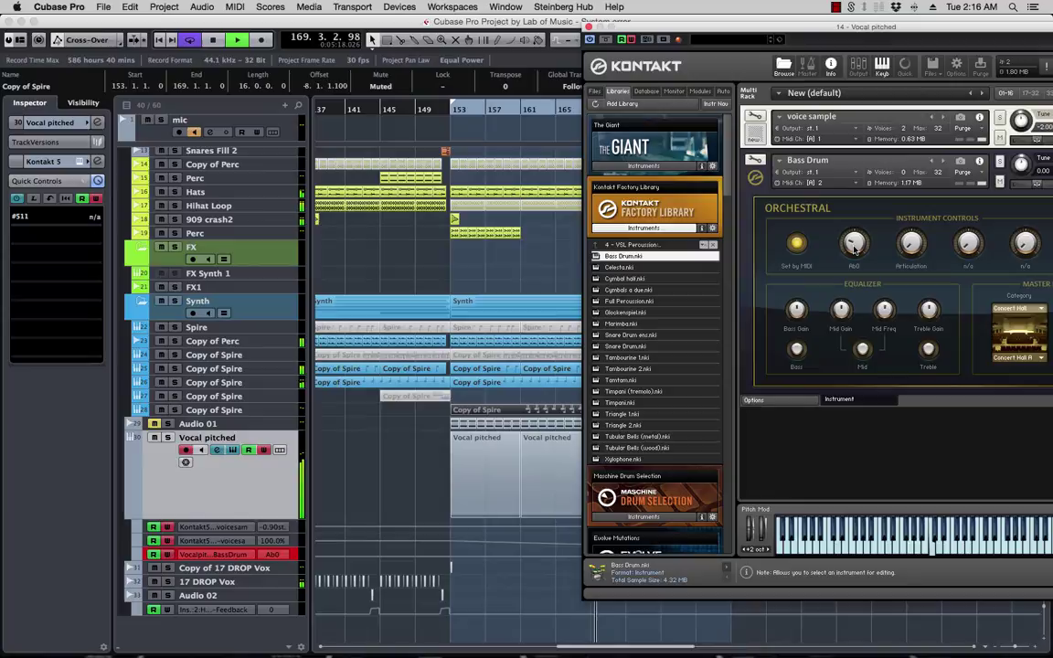
pyautogui.press('space')
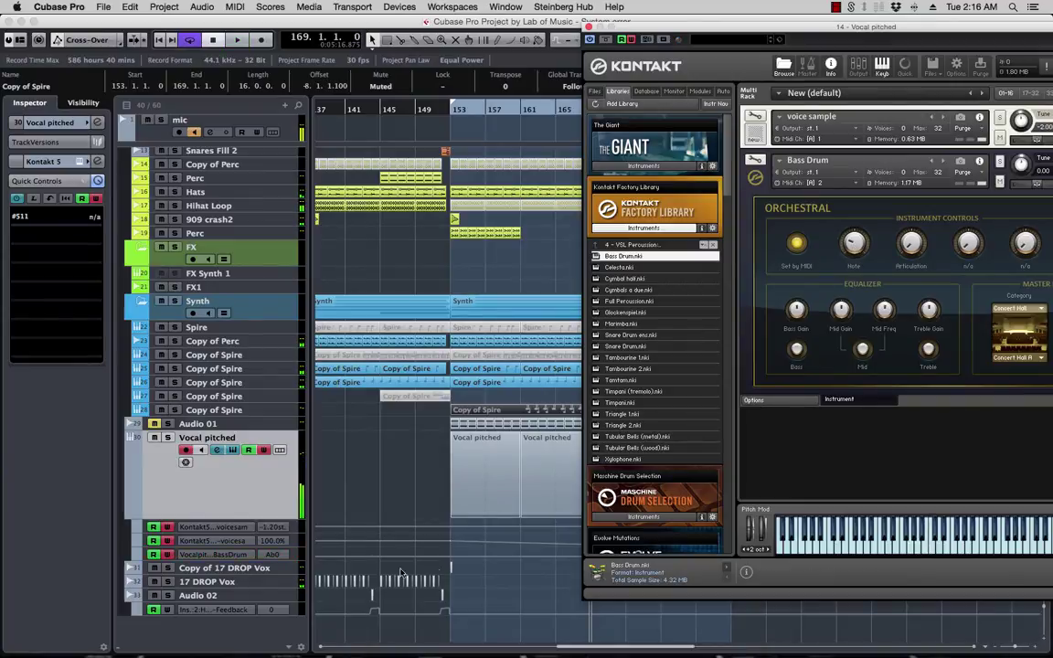
pyautogui.click(298, 556)
pyautogui.click(298, 554)
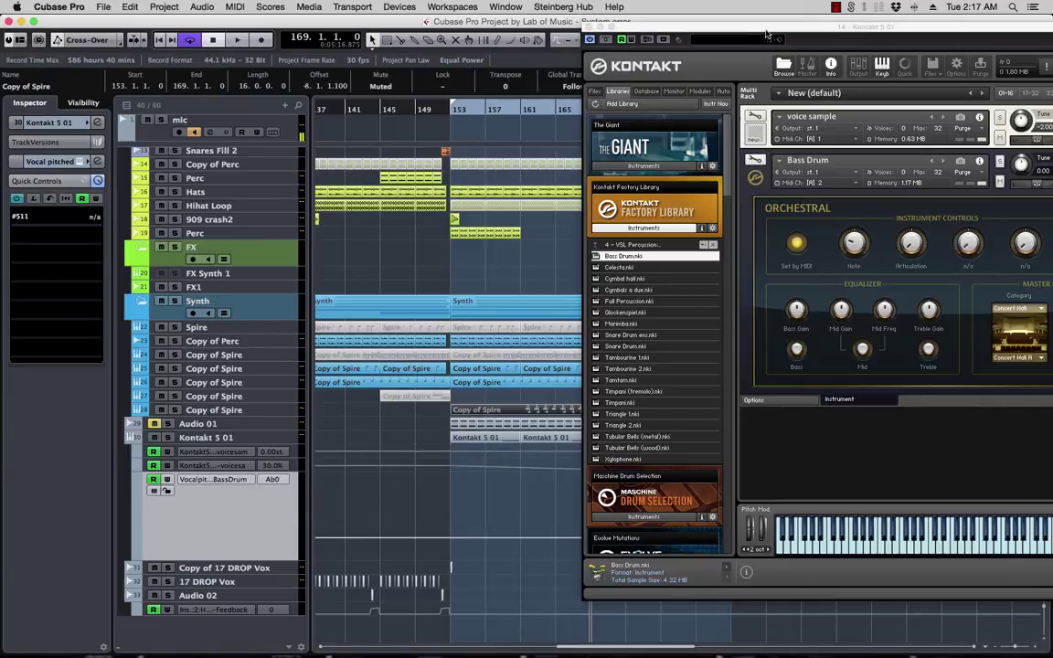
# Step: Collapse the Factory Library list and switch Kontakt's browser to the Files tab
pyautogui.moveTo(722, 26); pyautogui.dragTo(459, 24)
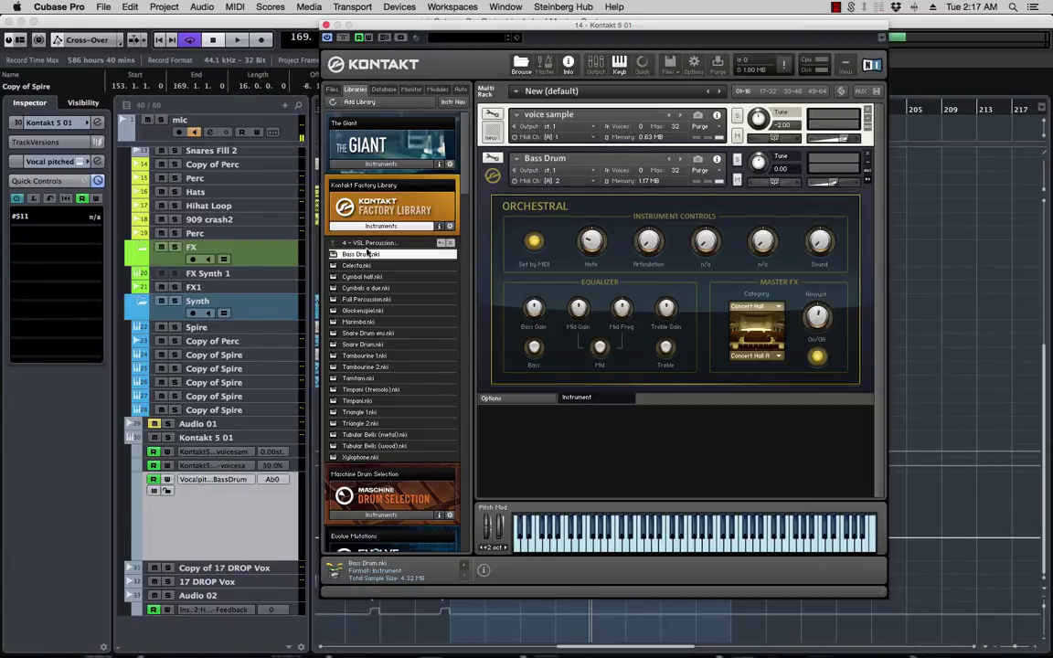
pyautogui.click(389, 226)
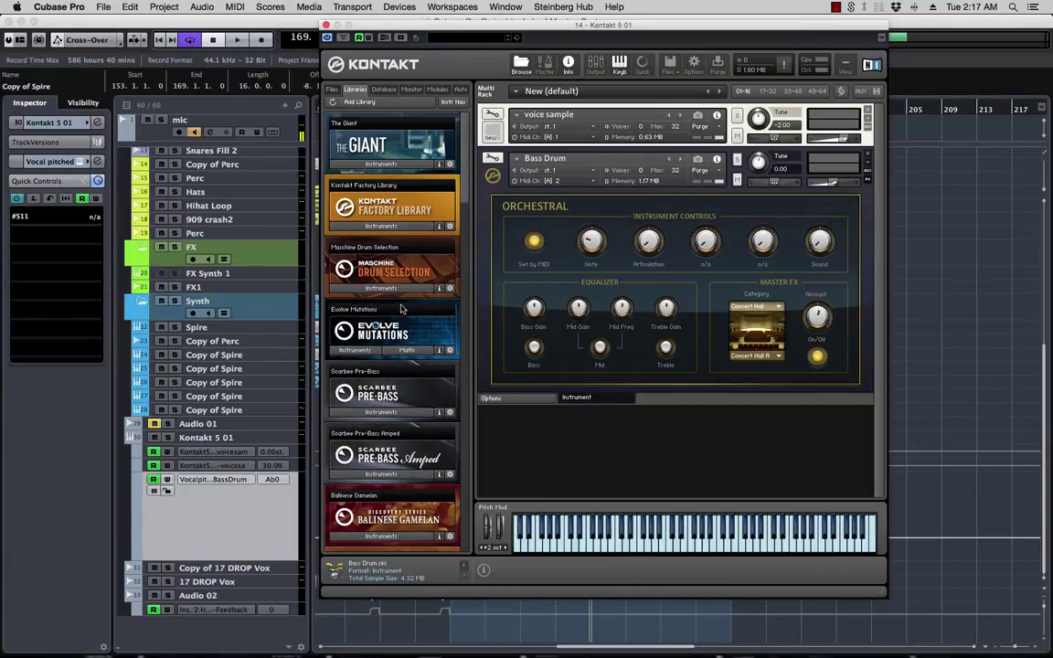
pyautogui.scroll(-15, 400, 253)
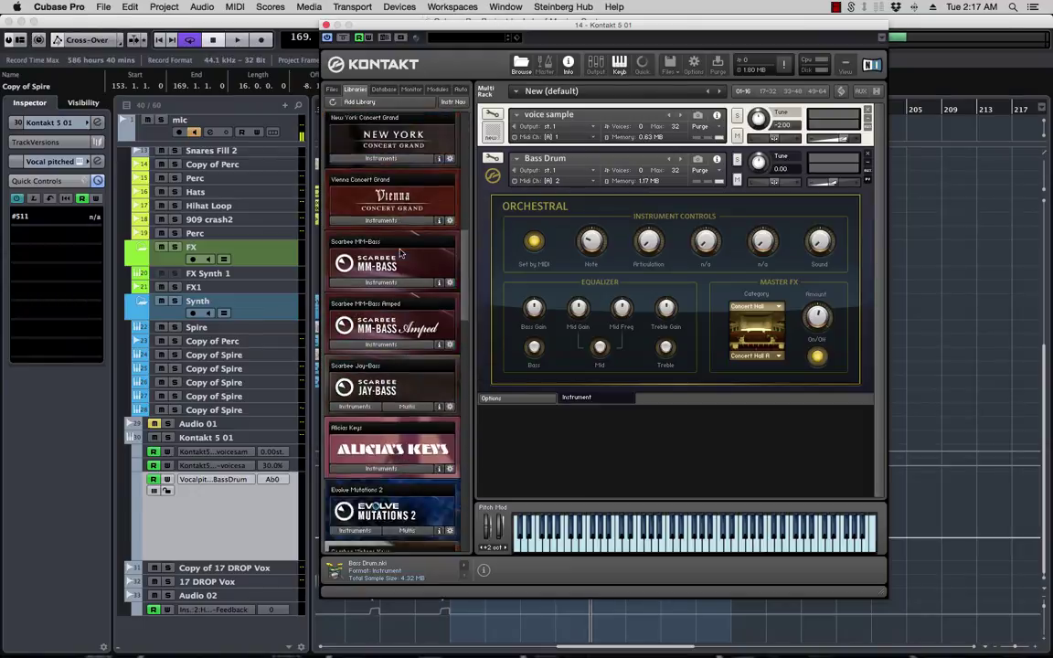
pyautogui.scroll(-5, 400, 253)
pyautogui.scroll(20, 399, 253)
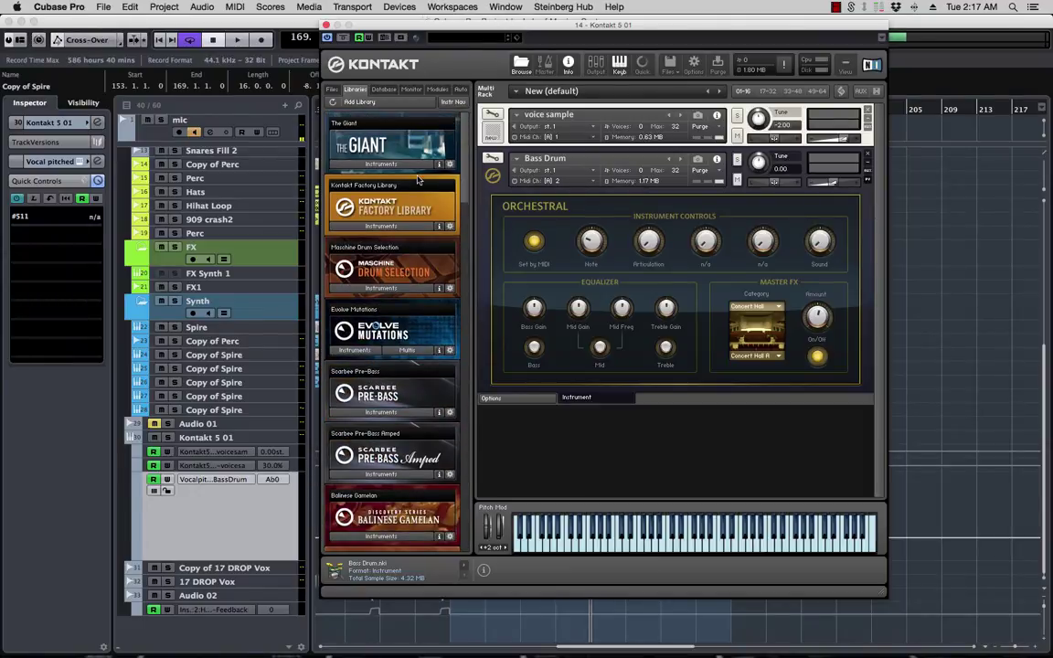
pyautogui.click(332, 89)
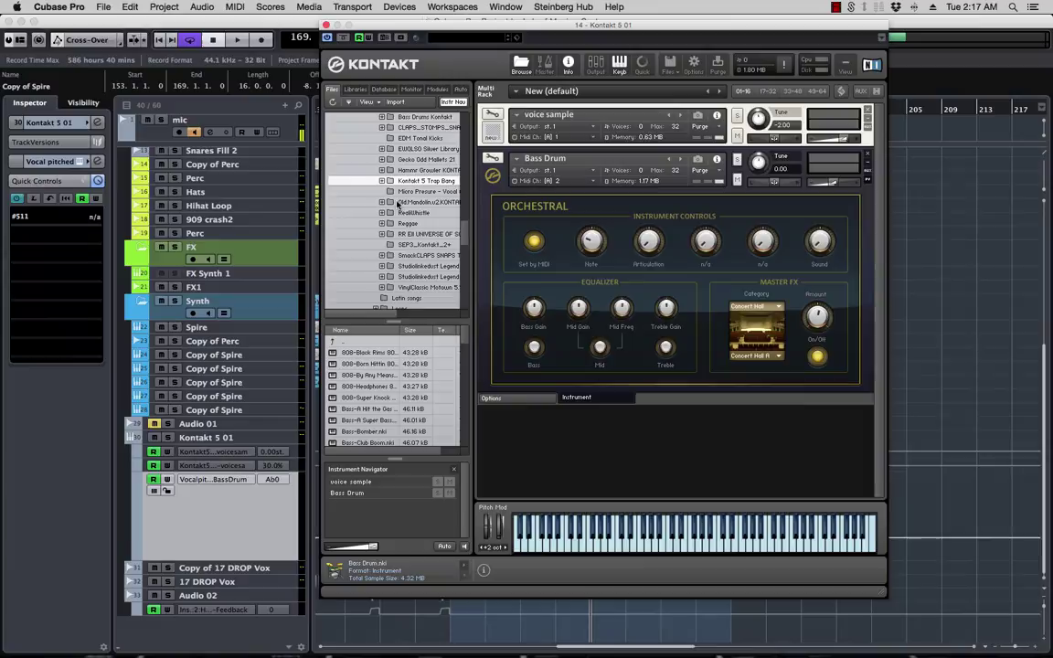
pyautogui.scroll(2, 398, 205)
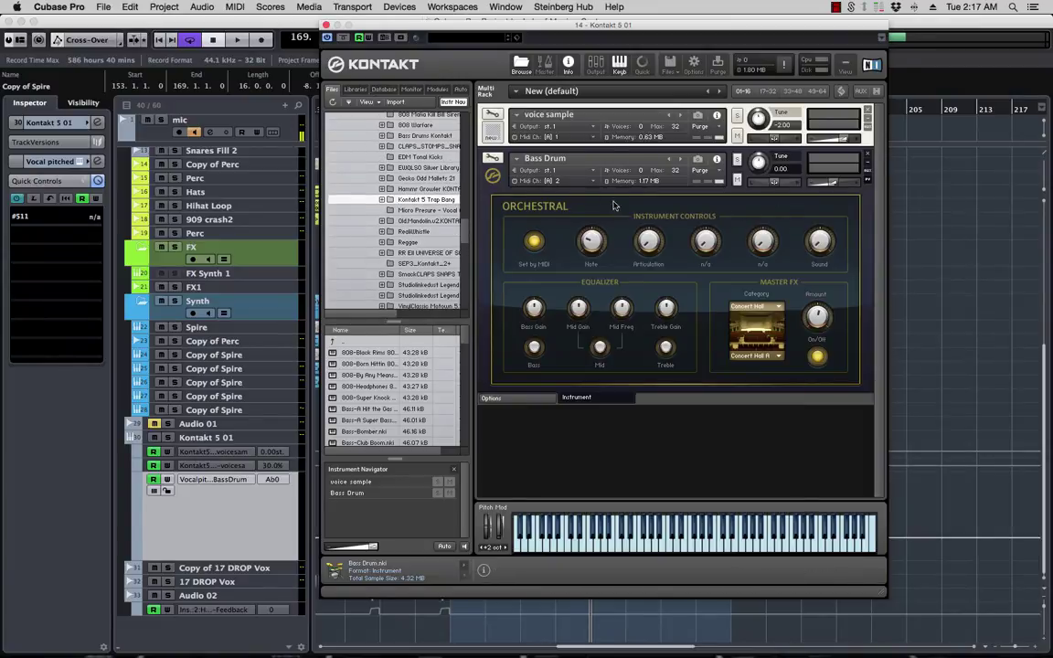
# Step: Remove the Bass Drum instrument from Kontakt's rack without saving its changes
pyautogui.click(867, 157)
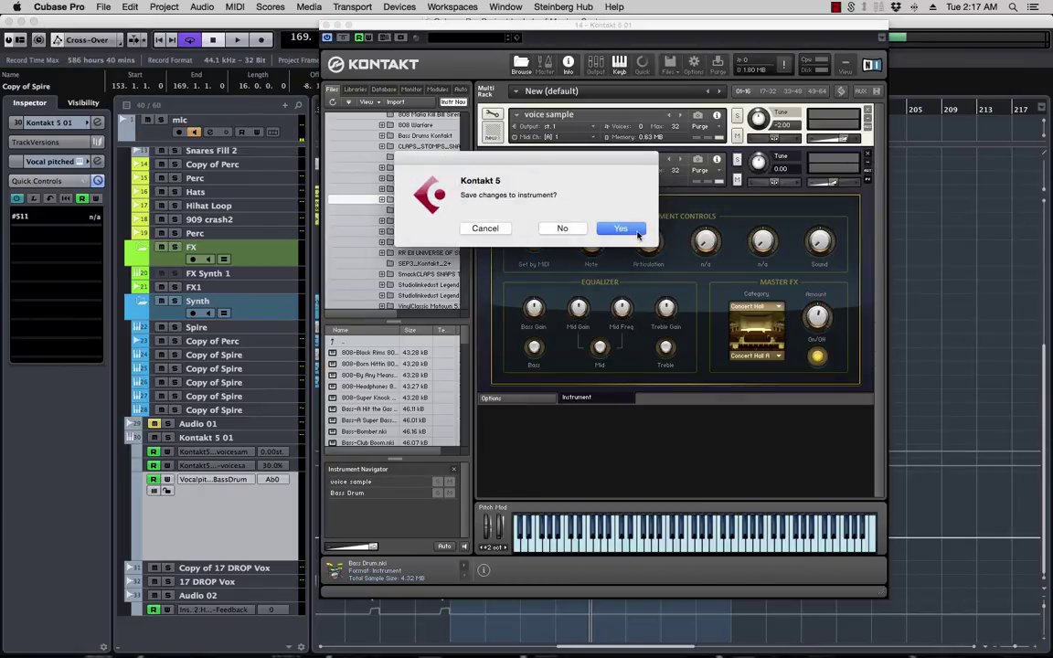
pyautogui.click(559, 228)
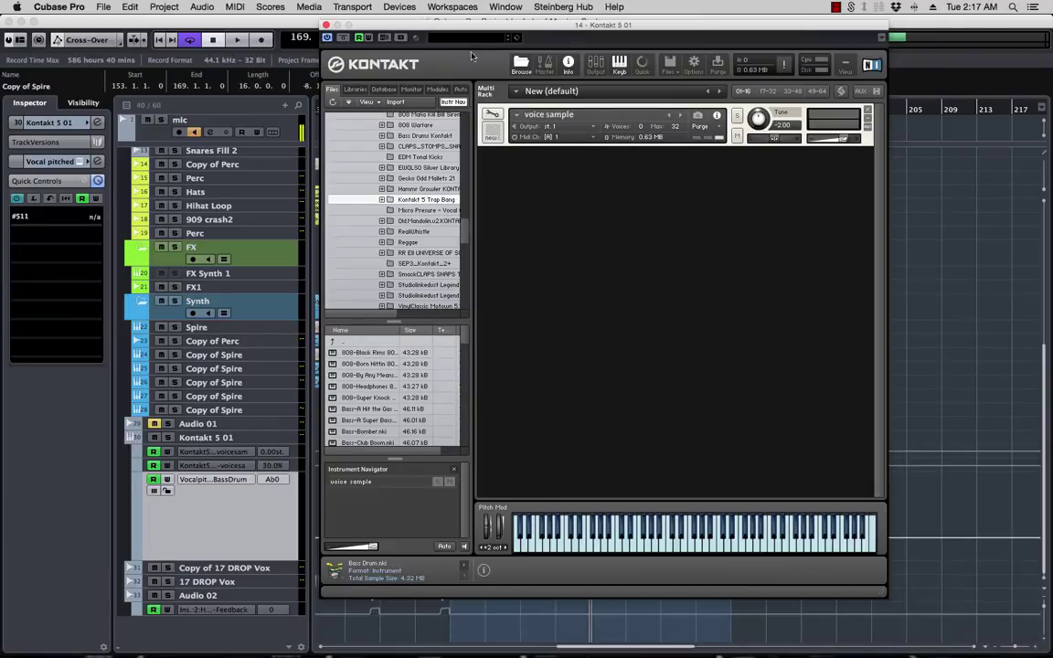
pyautogui.moveTo(517, 36); pyautogui.dragTo(575, 36)
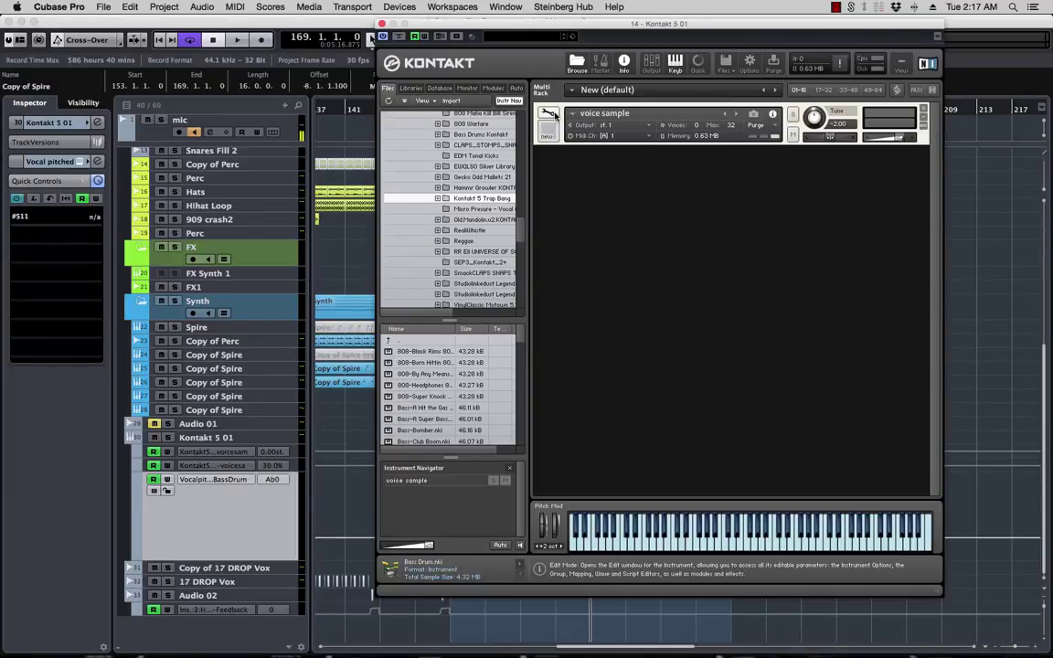
# Step: Put the voice sample instrument into Edit Mode and briefly play the project
pyautogui.click(552, 114)
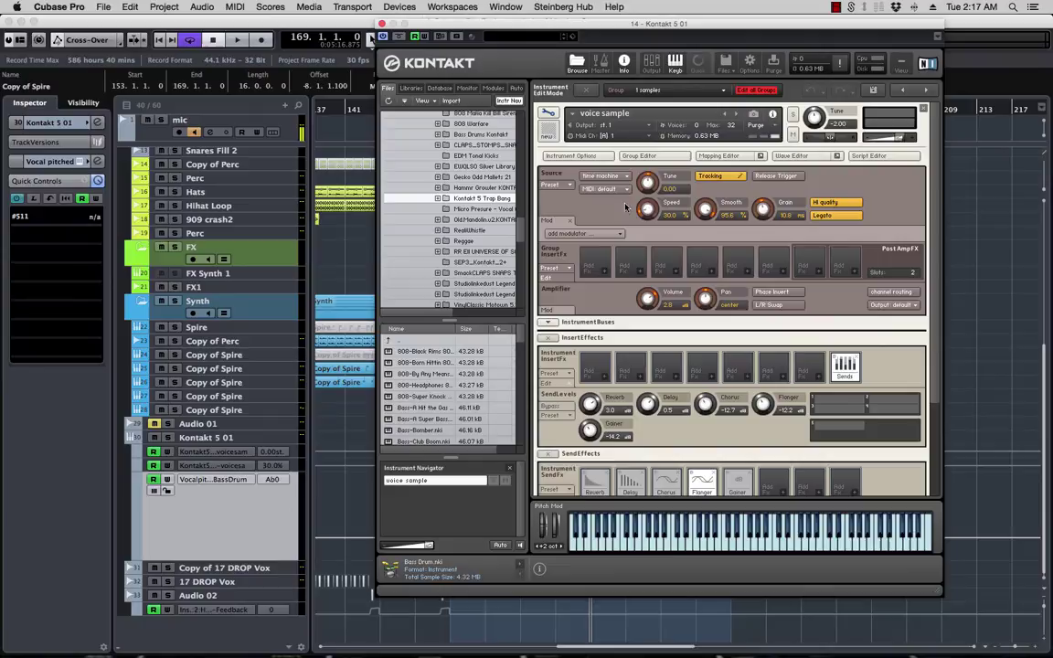
pyautogui.moveTo(496, 29); pyautogui.dragTo(532, 29)
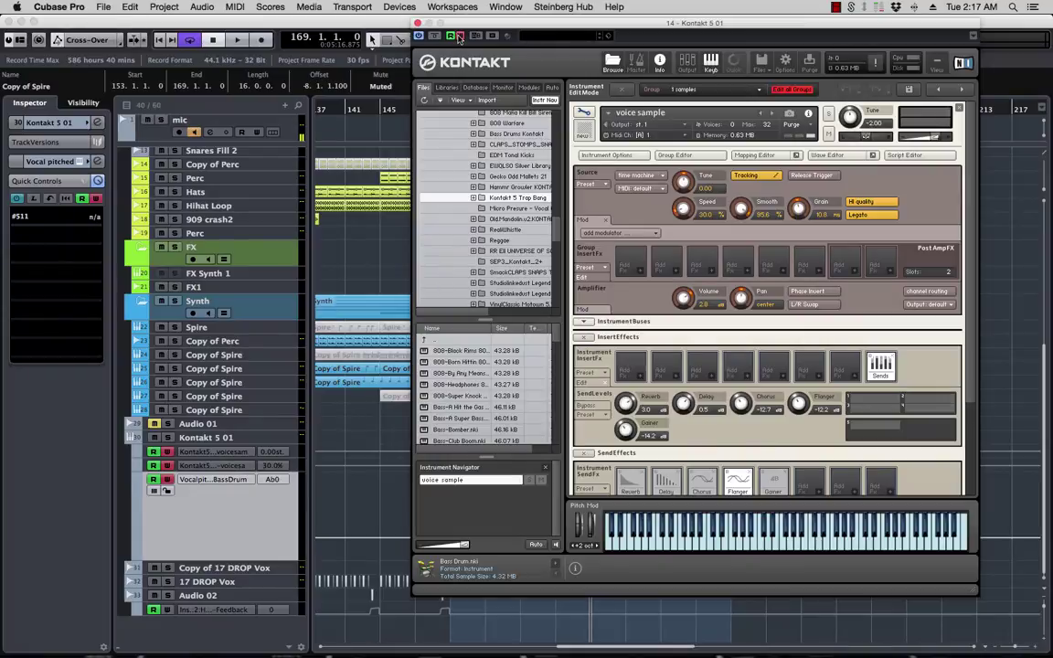
pyautogui.press('space')
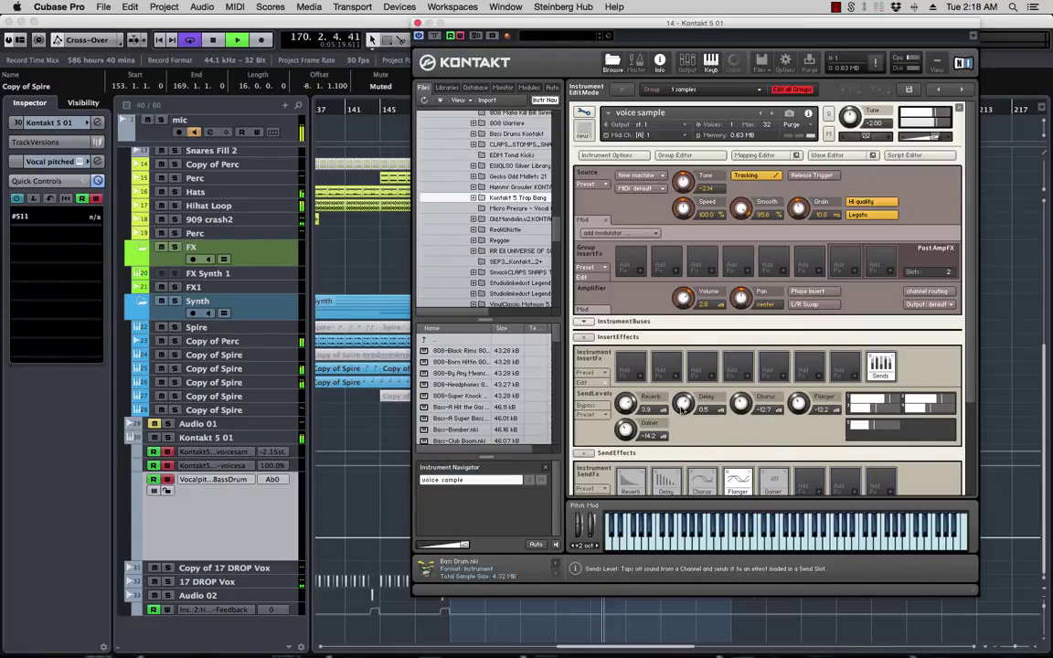
pyautogui.press('space')
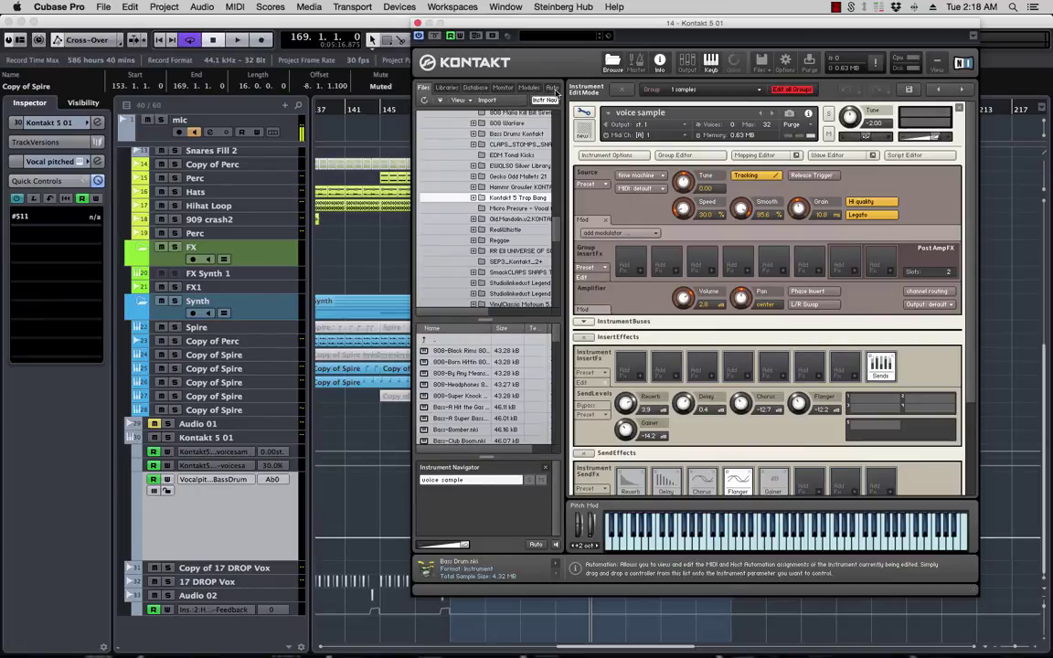
# Step: Show Kontakt's Auto tab host automation list: Speed on slot 000, Tune on 001
pyautogui.click(553, 88)
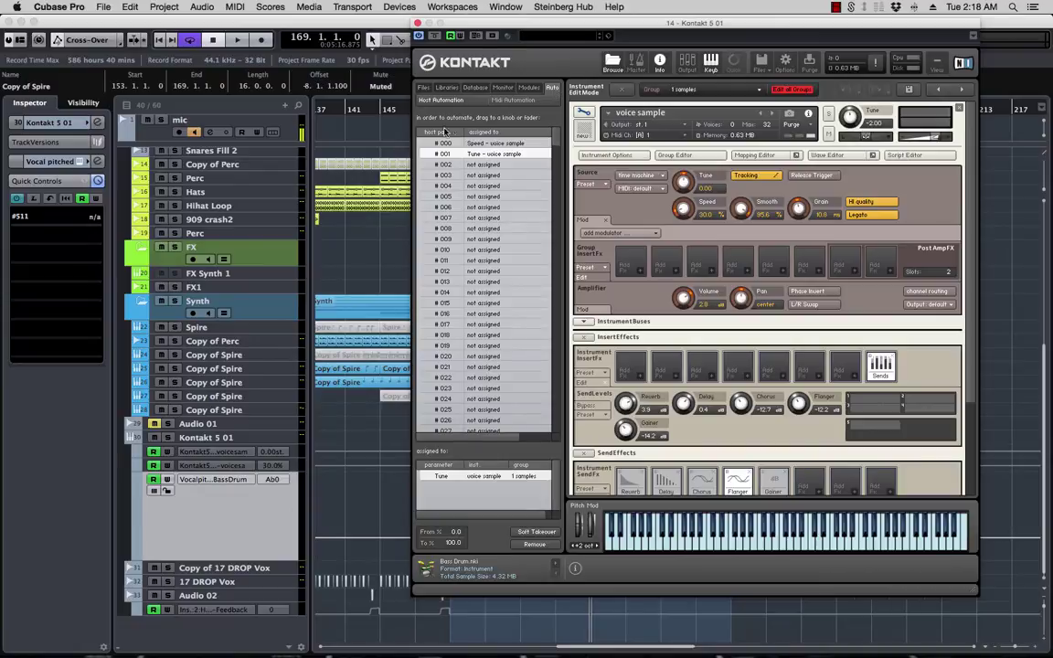
pyautogui.scroll(-20, 471, 265)
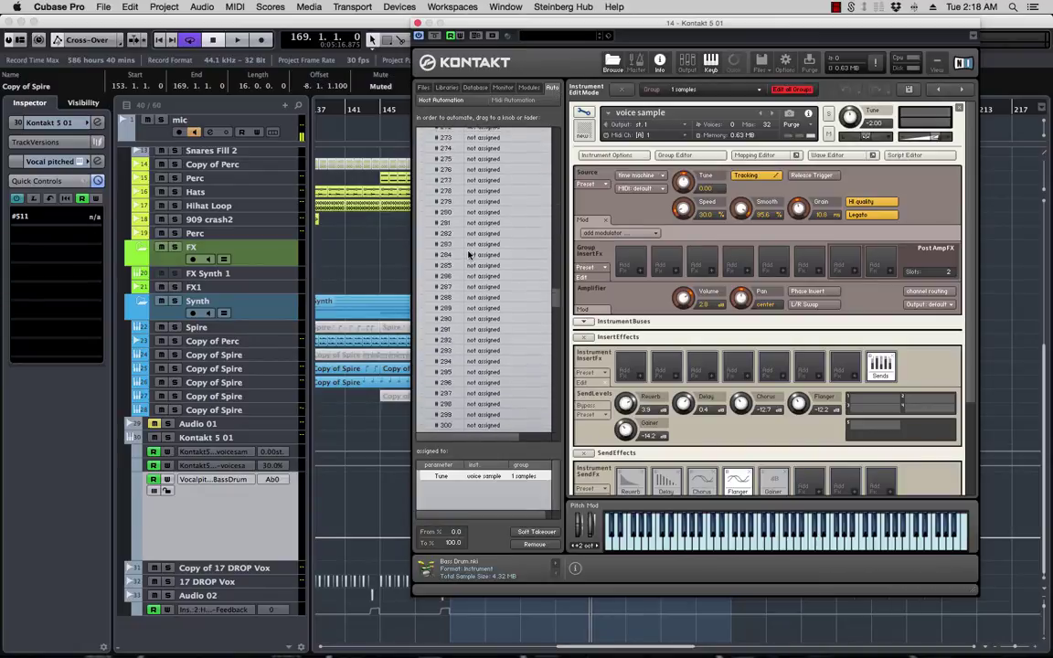
pyautogui.scroll(-10, 470, 255)
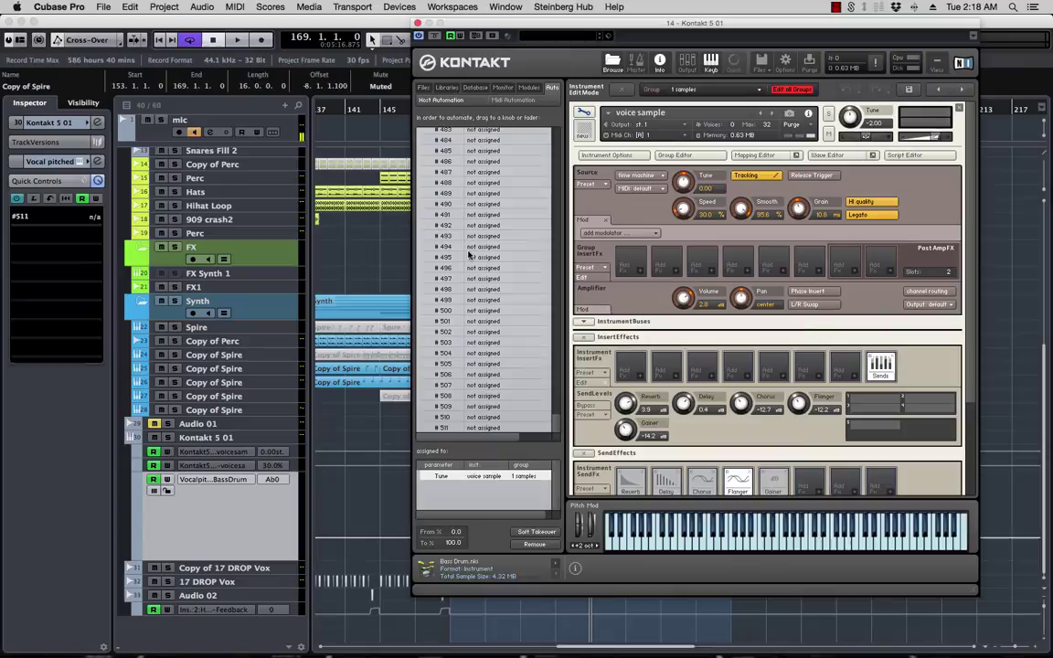
pyautogui.scroll(1, 455, 382)
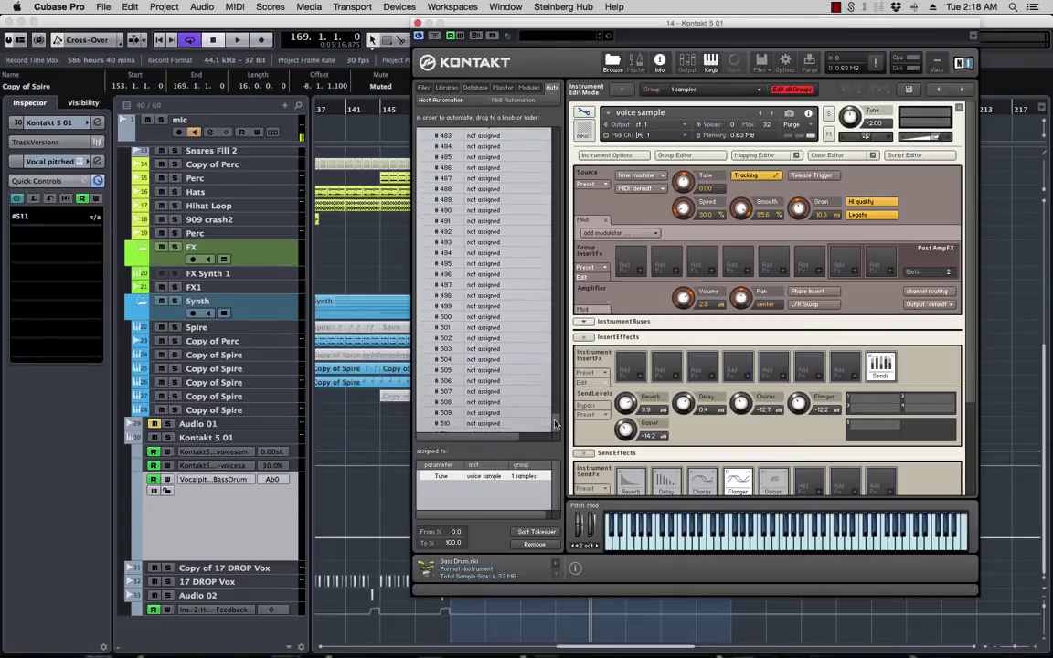
pyautogui.moveTo(555, 423); pyautogui.dragTo(546, 72)
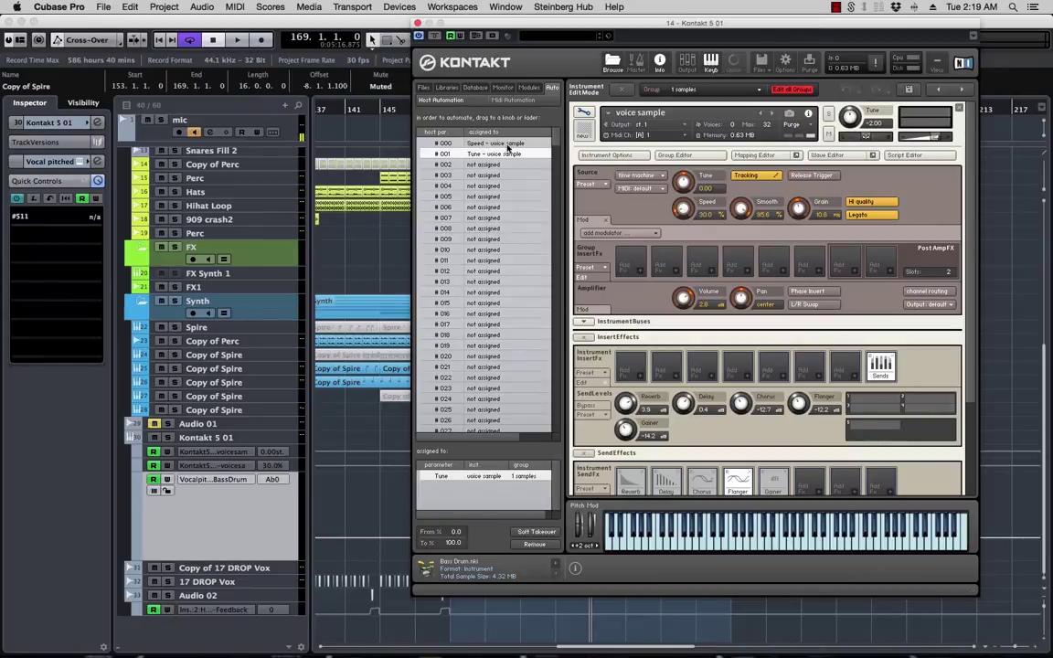
pyautogui.click(471, 143)
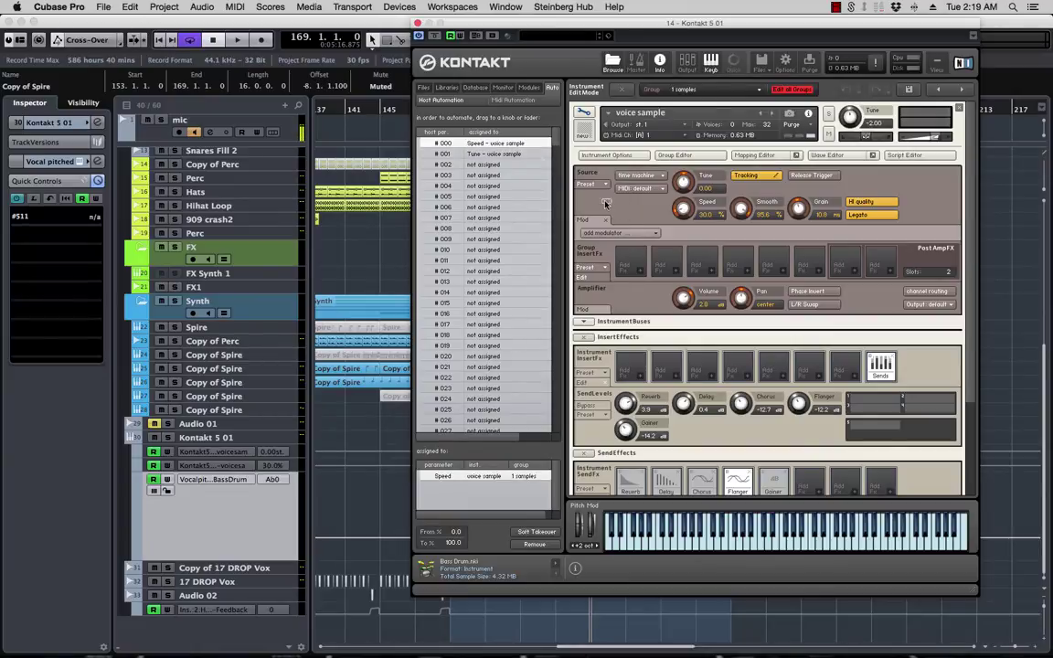
pyautogui.moveTo(635, 204); pyautogui.dragTo(683, 210)
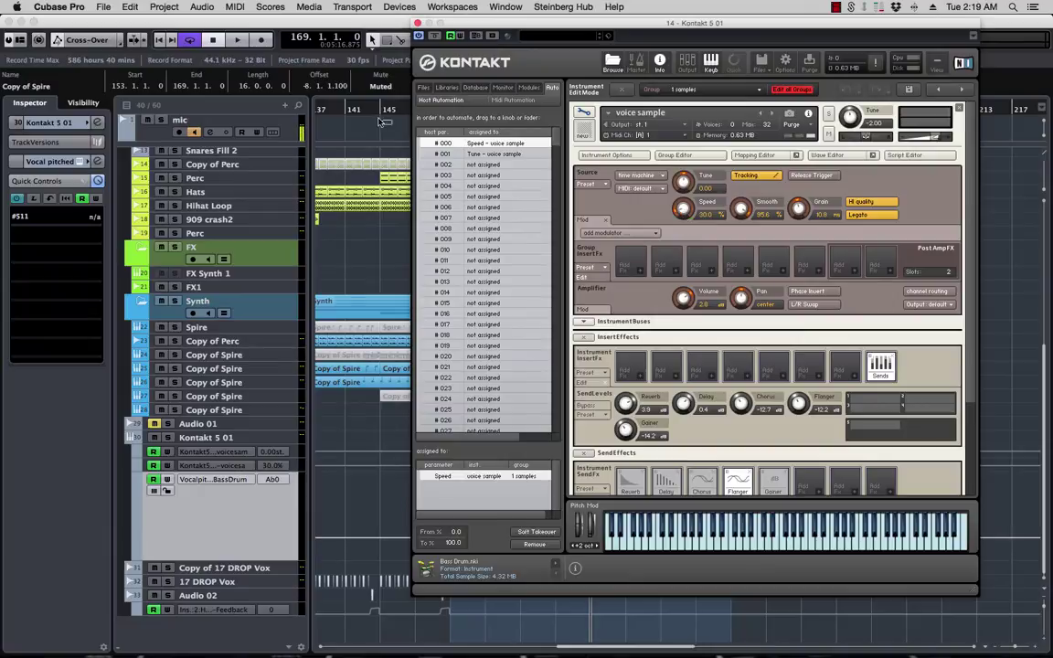
pyautogui.click(489, 156)
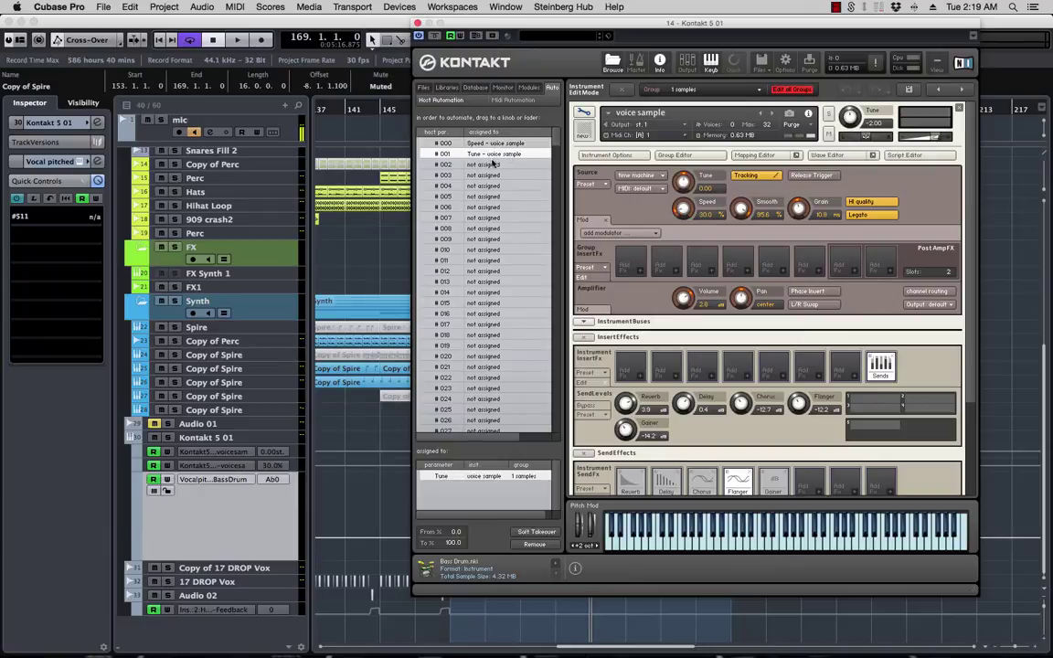
pyautogui.click(509, 167)
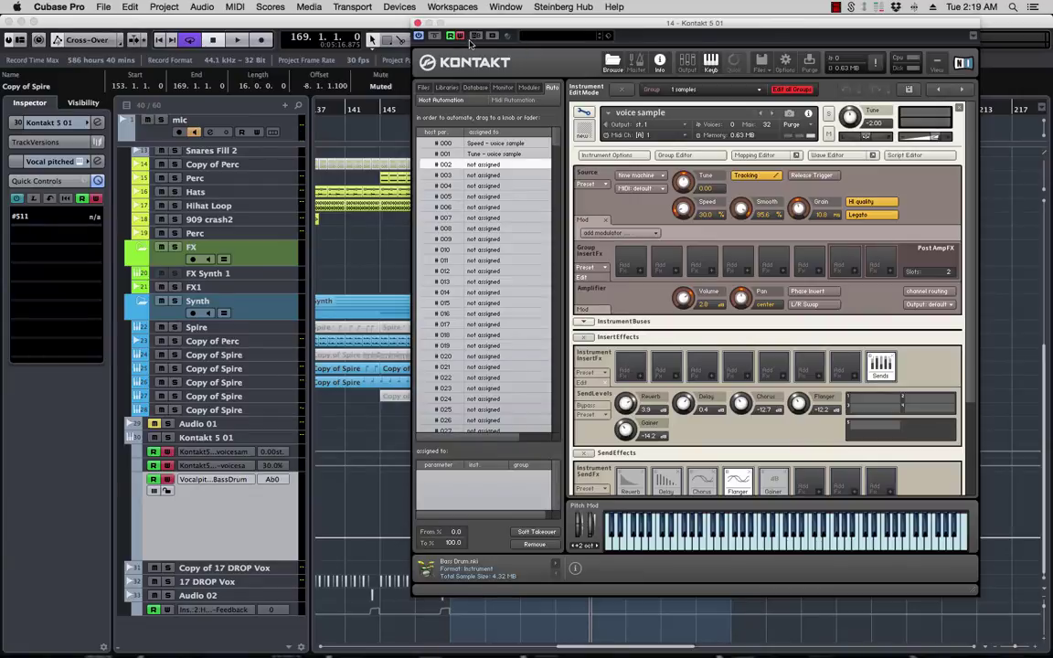
# Step: Play the project, then expand the voice sample Tune lane and move Kontakt aside
pyautogui.press('space')
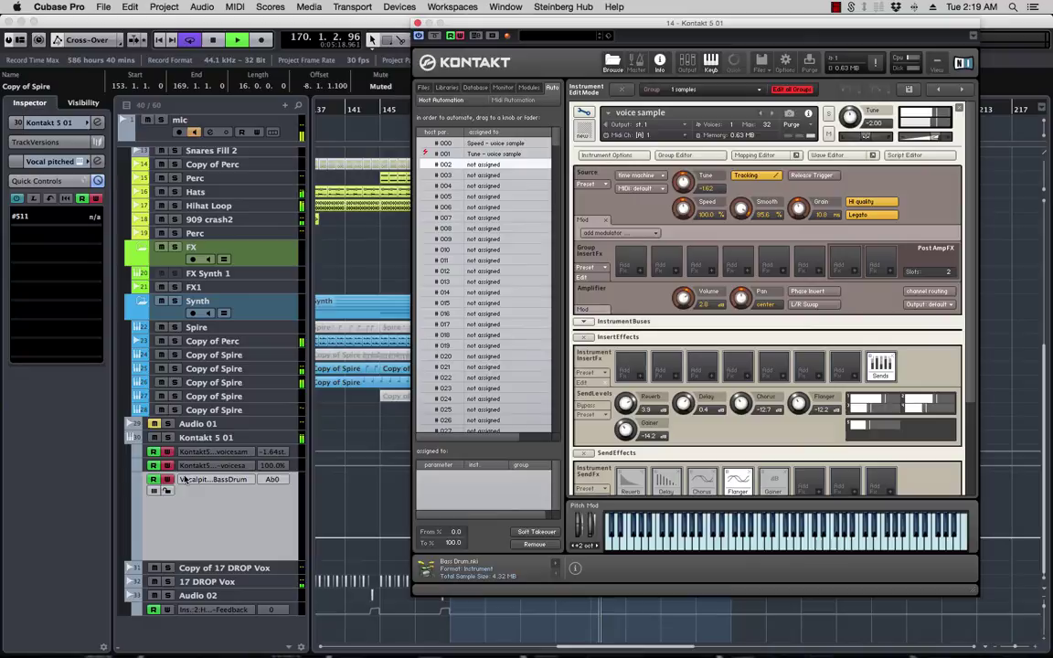
pyautogui.press('space')
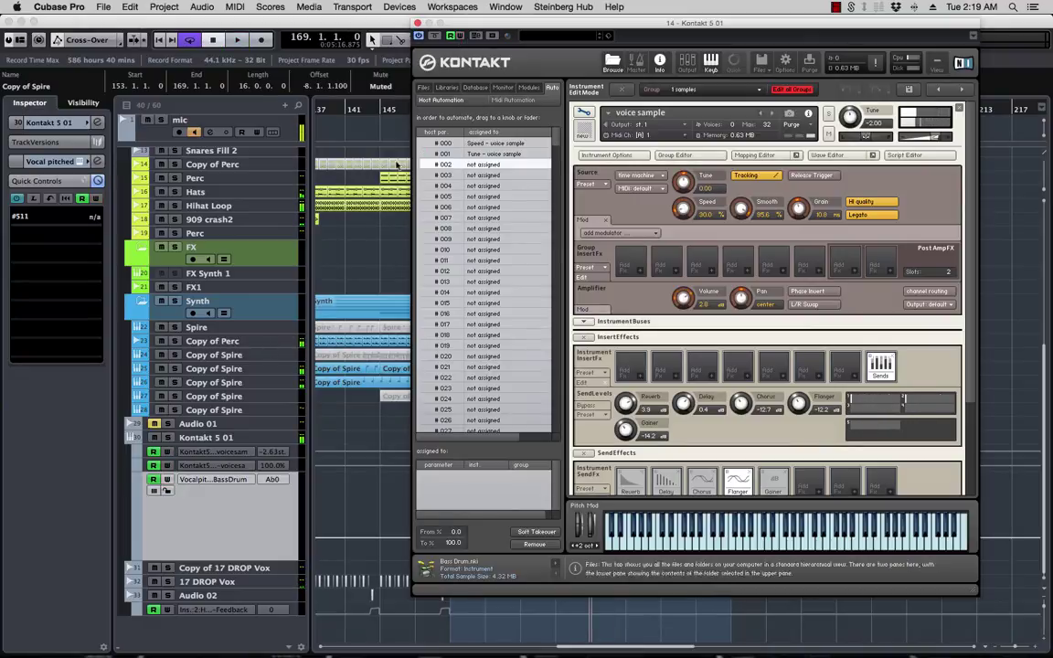
pyautogui.click(297, 454)
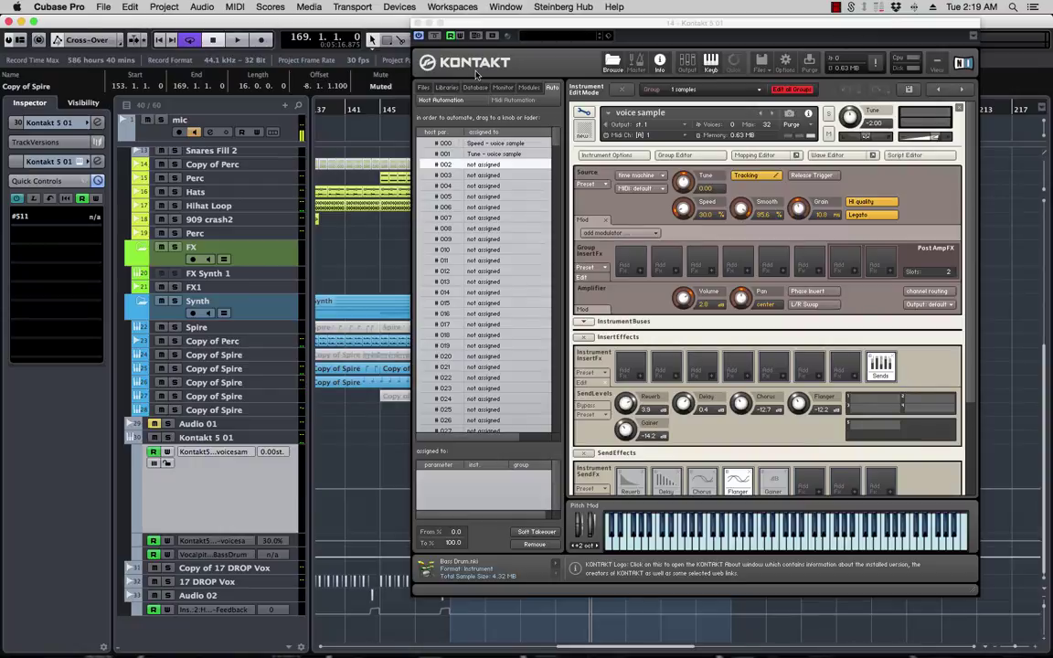
pyautogui.moveTo(501, 27); pyautogui.dragTo(731, 47)
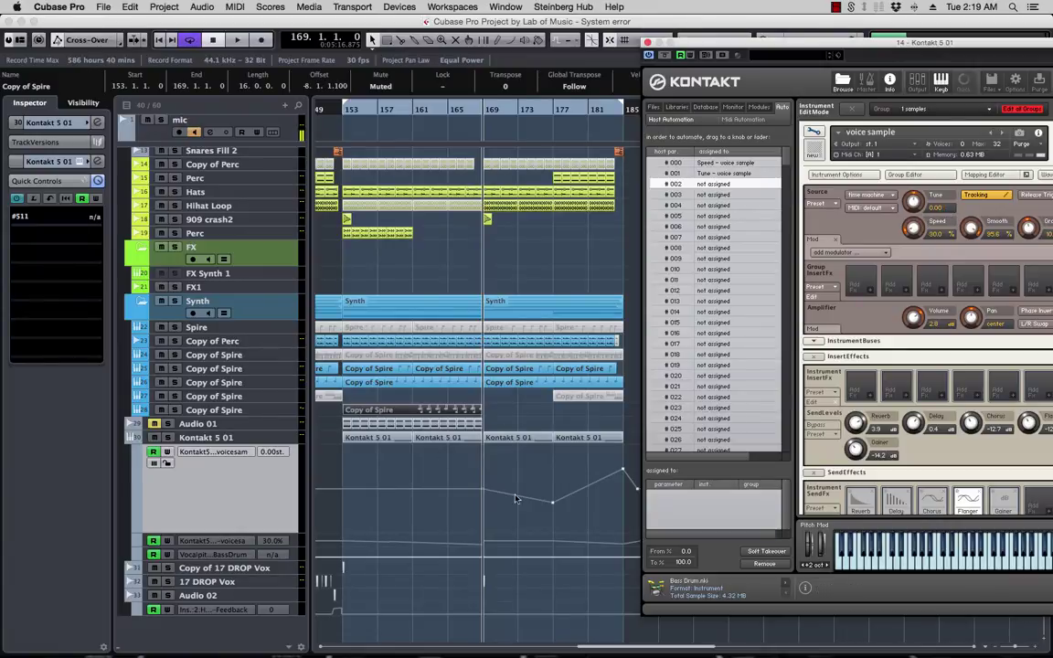
# Step: Play the automation while switching Kontakt's side panel via Libraries back to Files
pyautogui.press('space')
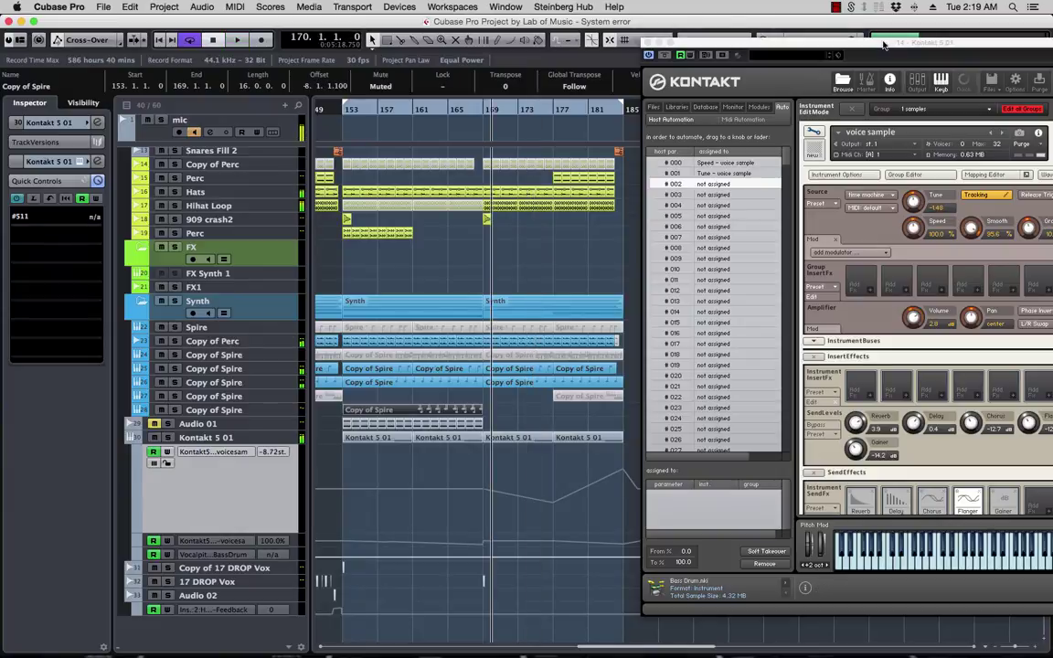
pyautogui.moveTo(875, 45); pyautogui.dragTo(658, 48)
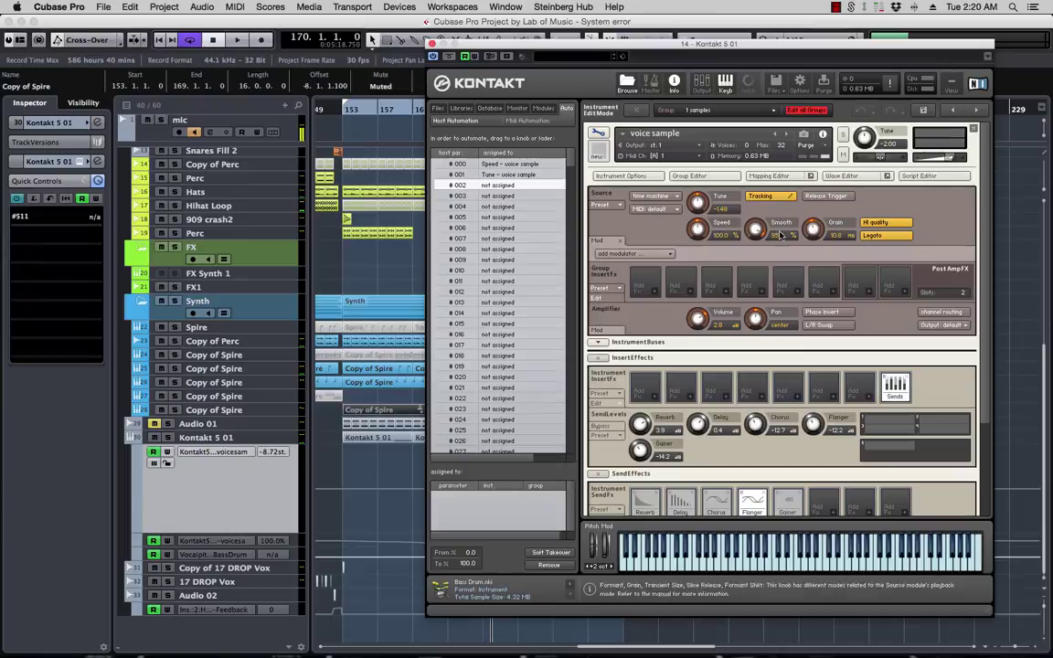
pyautogui.click(461, 108)
pyautogui.click(438, 108)
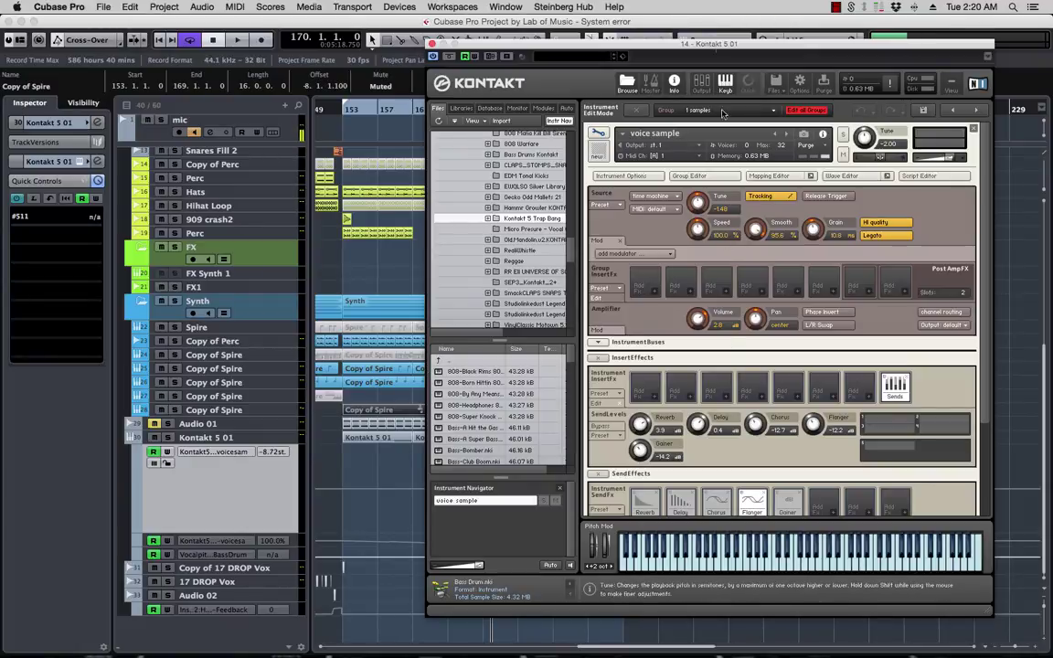
pyautogui.moveTo(715, 50); pyautogui.dragTo(920, 46)
pyautogui.hscroll(-3, 534, 281)
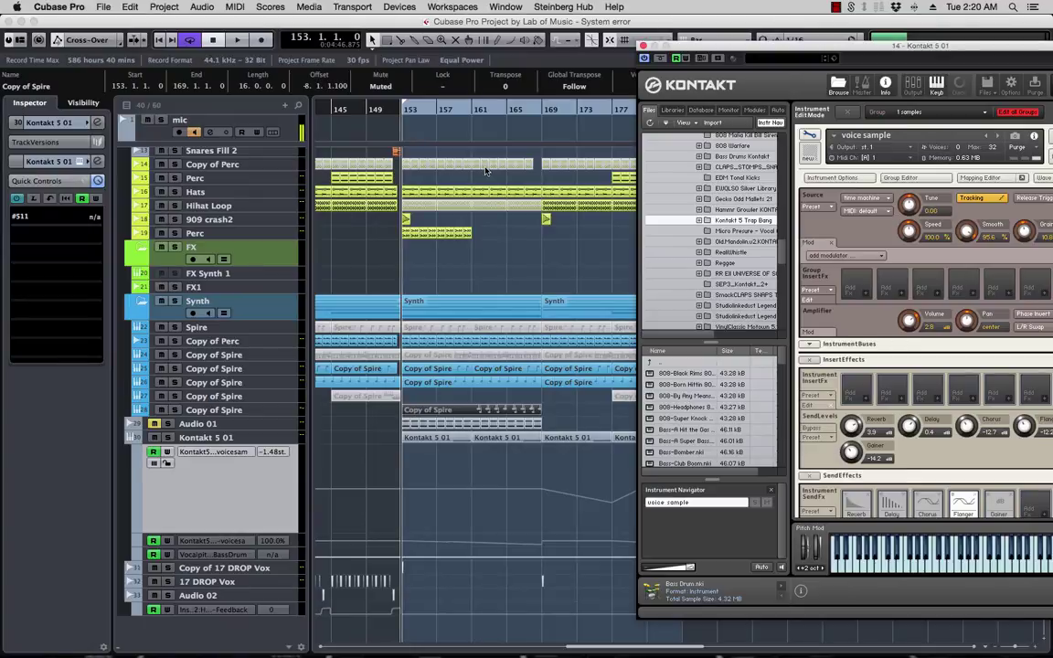
# Step: Stop playback at bar 153 and reposition the Kontakt window over the arrangement
pyautogui.hscroll(3, 546, 279)
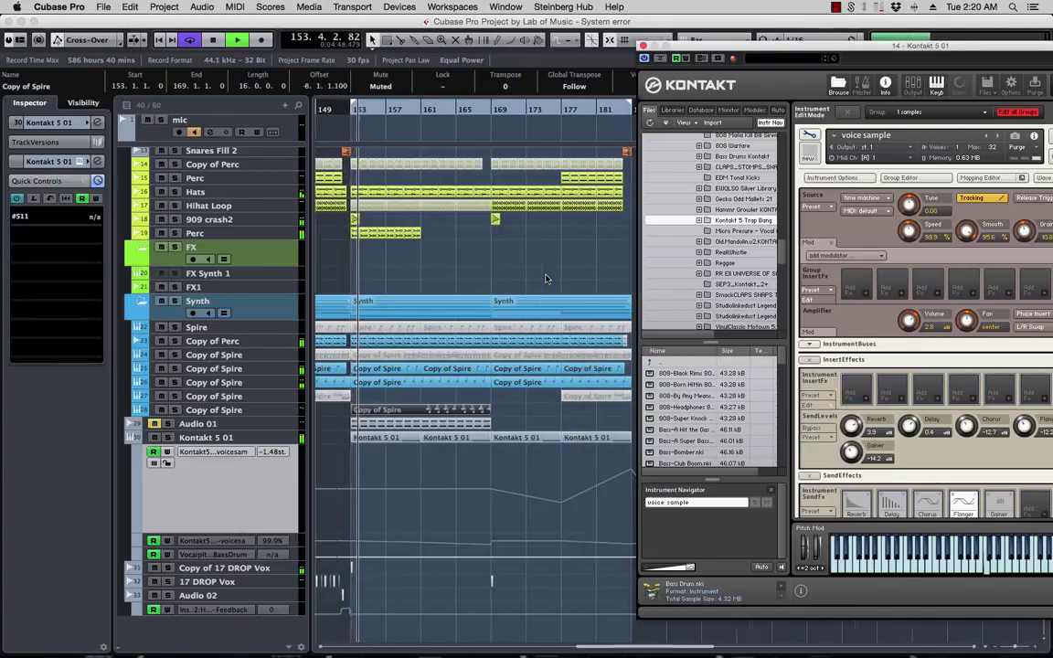
pyautogui.hscroll(-10, 546, 279)
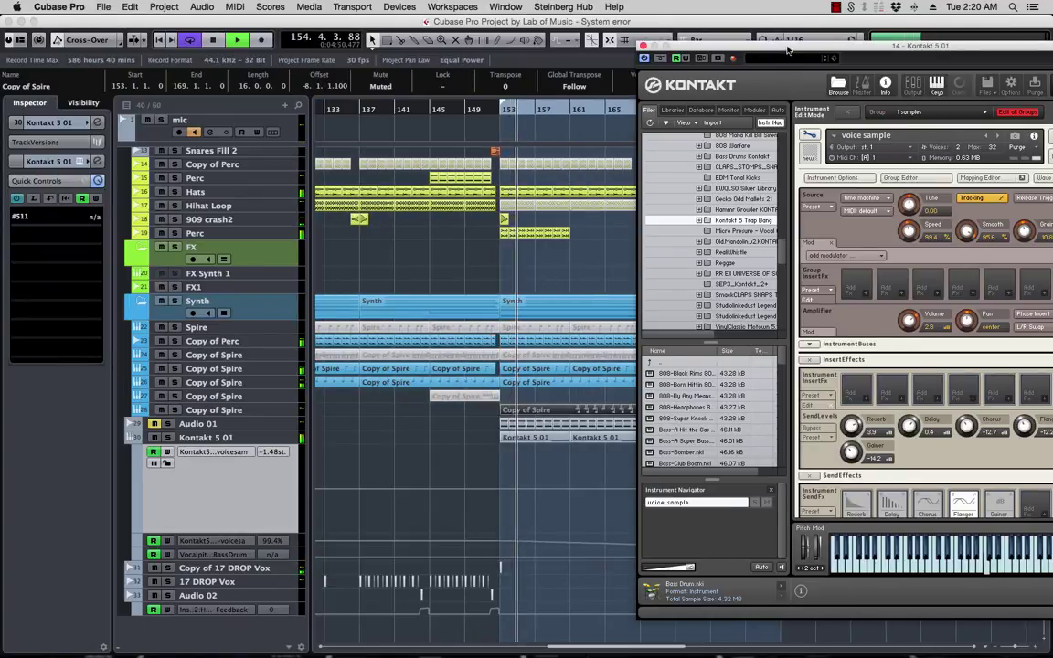
pyautogui.moveTo(788, 50); pyautogui.dragTo(720, 50)
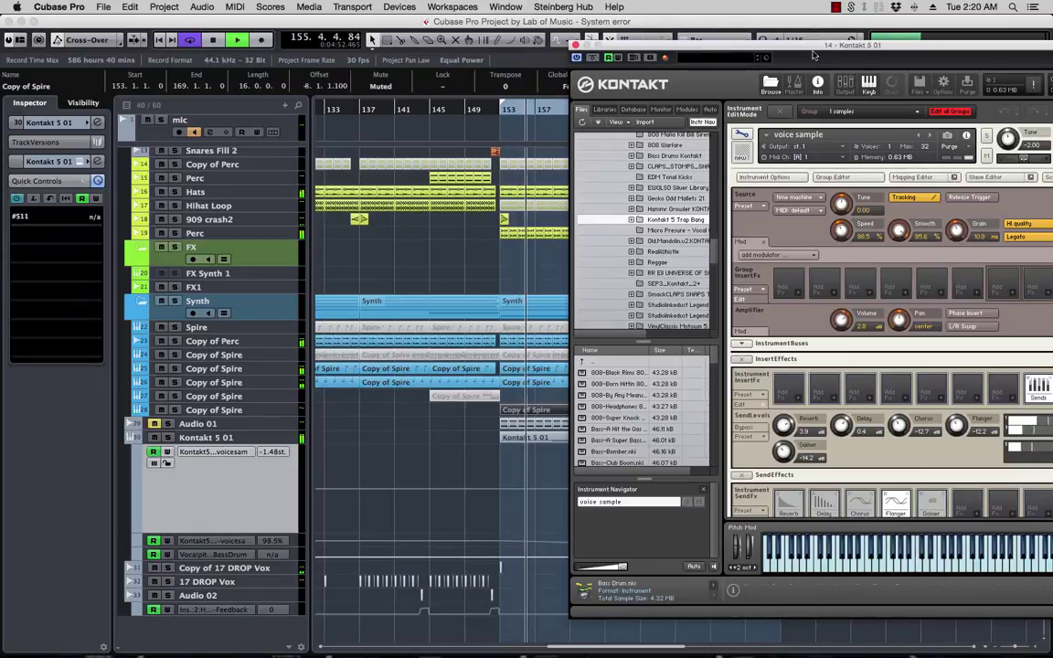
pyautogui.press('space')
pyautogui.moveTo(813, 54); pyautogui.dragTo(585, 52)
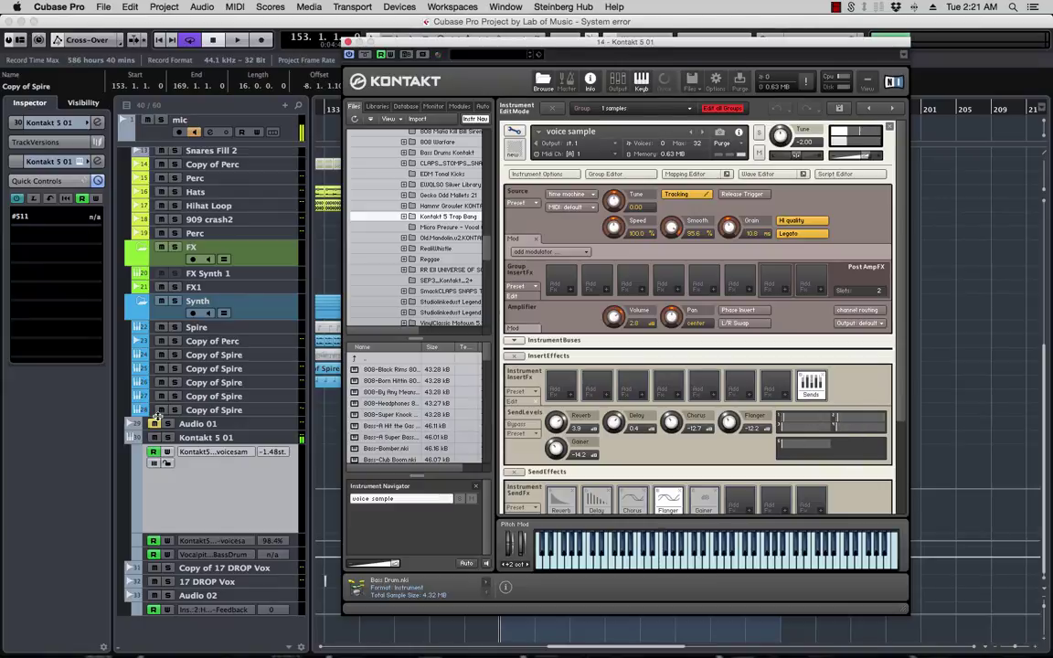
pyautogui.click(577, 51)
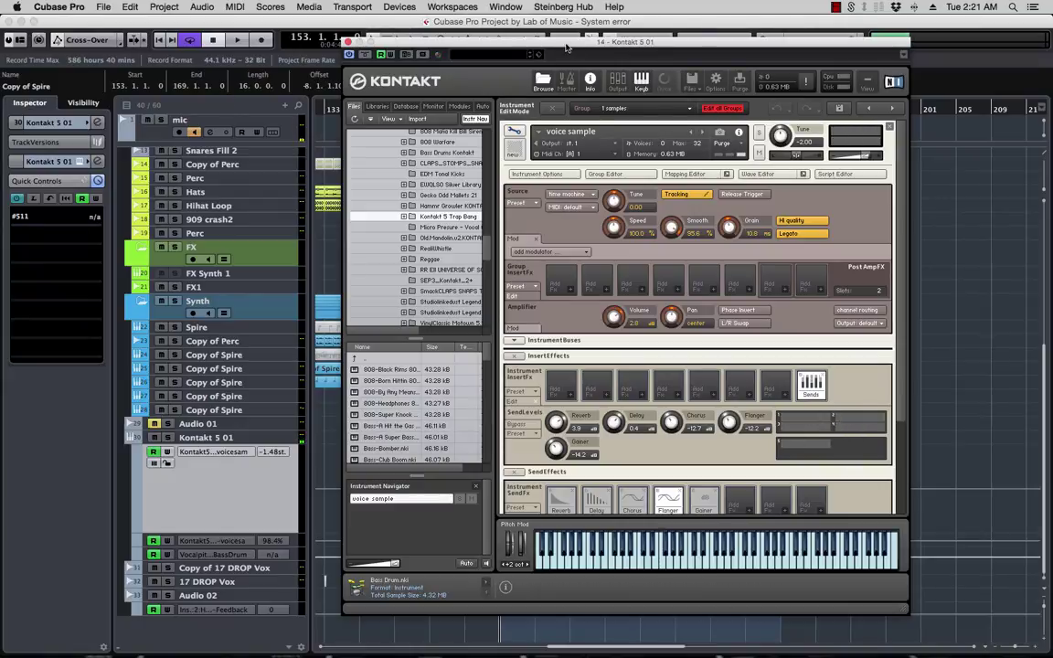